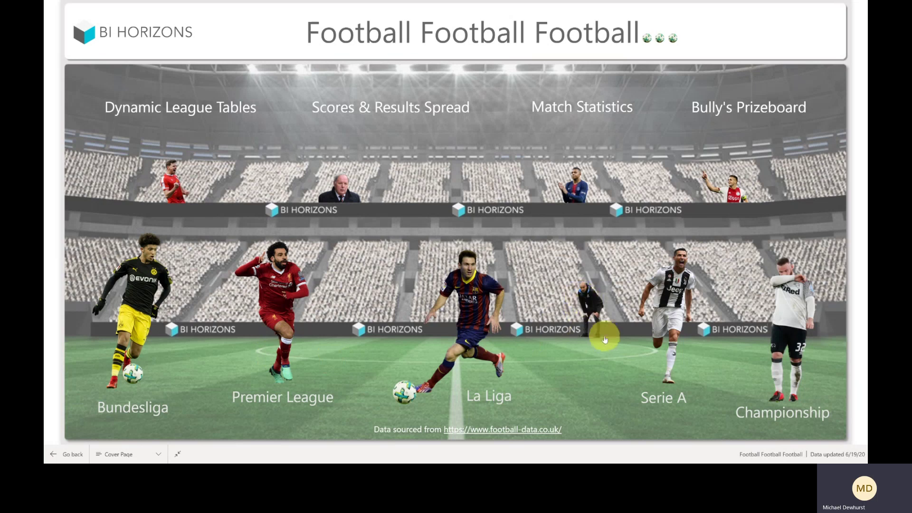
- Open Dynamic League Tables and show recent form across all games
{"action": "left_click", "coordinate": [186, 114]}
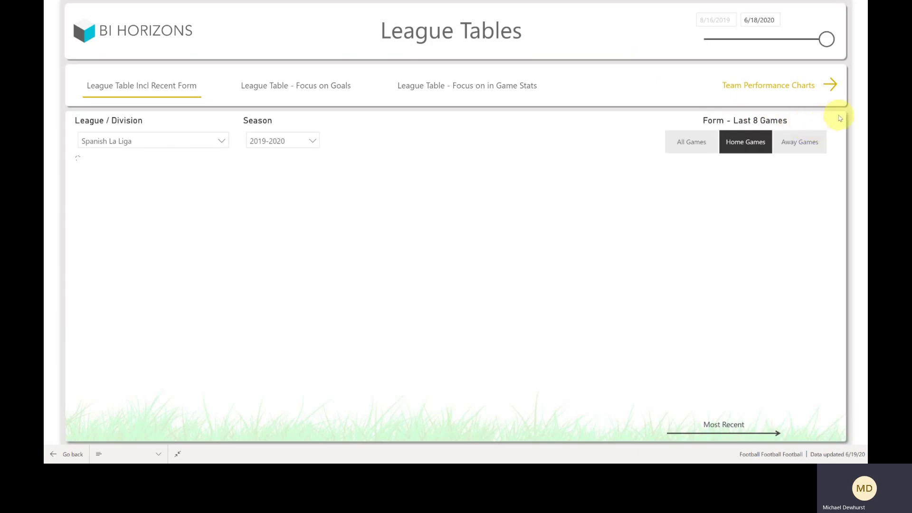
{"action": "left_click", "coordinate": [204, 140]}
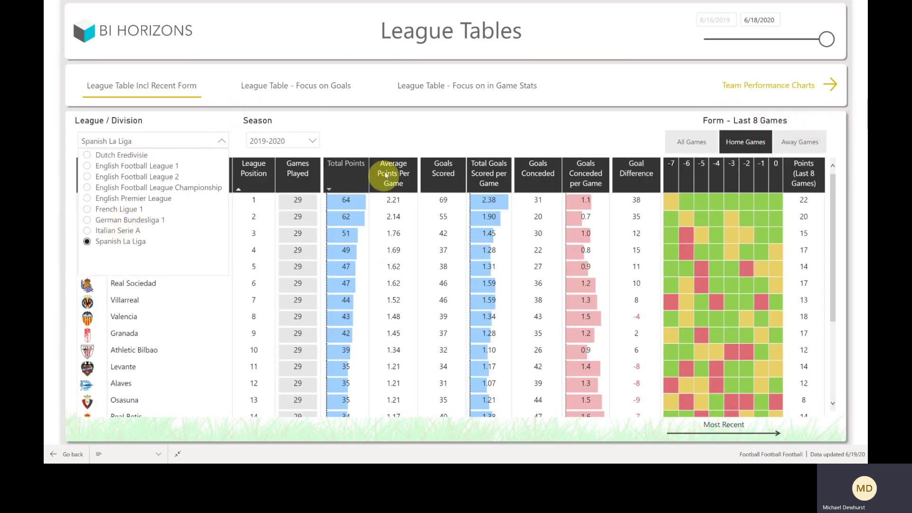
{"action": "left_click", "coordinate": [401, 144]}
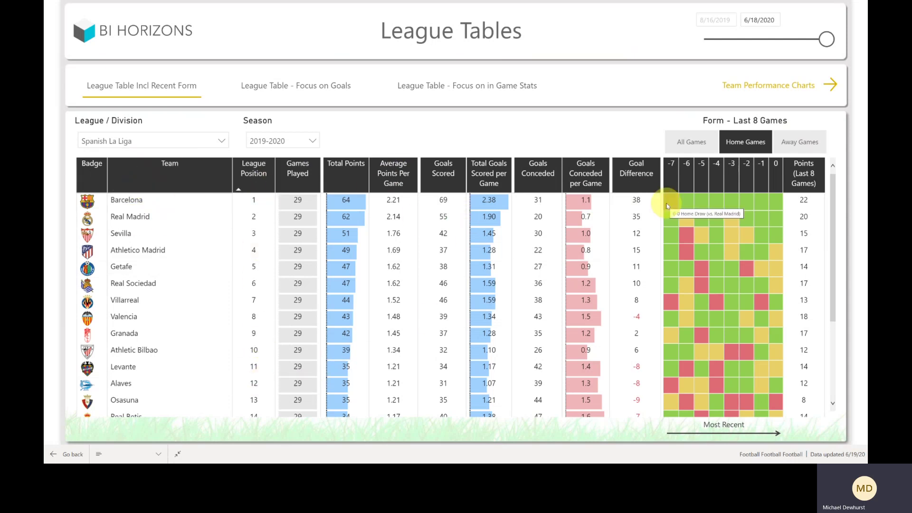
{"action": "left_click", "coordinate": [689, 145]}
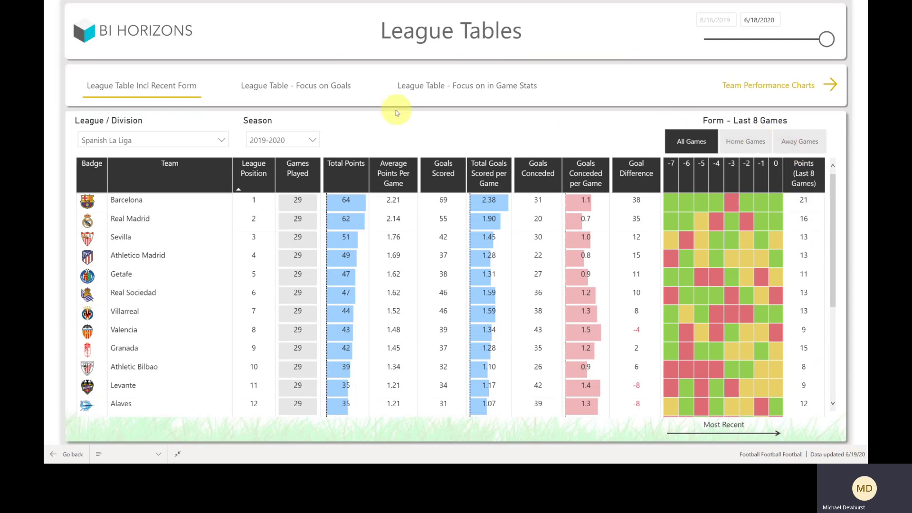
- Switch the table to the 2019-2020 English Premier League, sorted by most goals conceded
{"action": "left_click", "coordinate": [306, 139]}
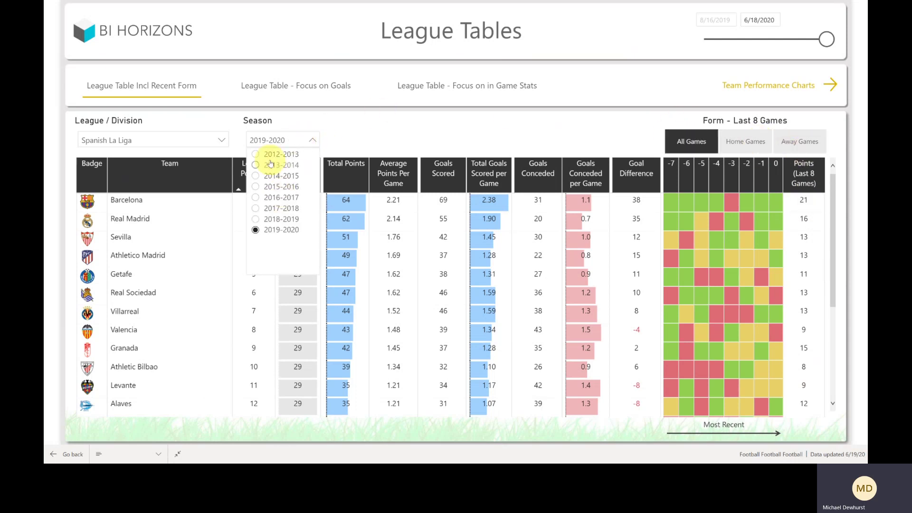
{"action": "left_click", "coordinate": [171, 141]}
{"action": "left_click", "coordinate": [131, 198]}
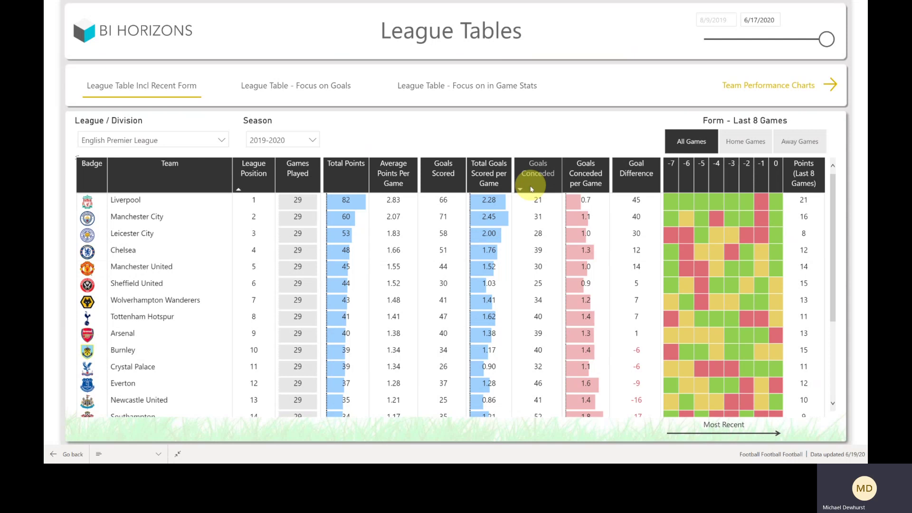
{"action": "left_click", "coordinate": [530, 189]}
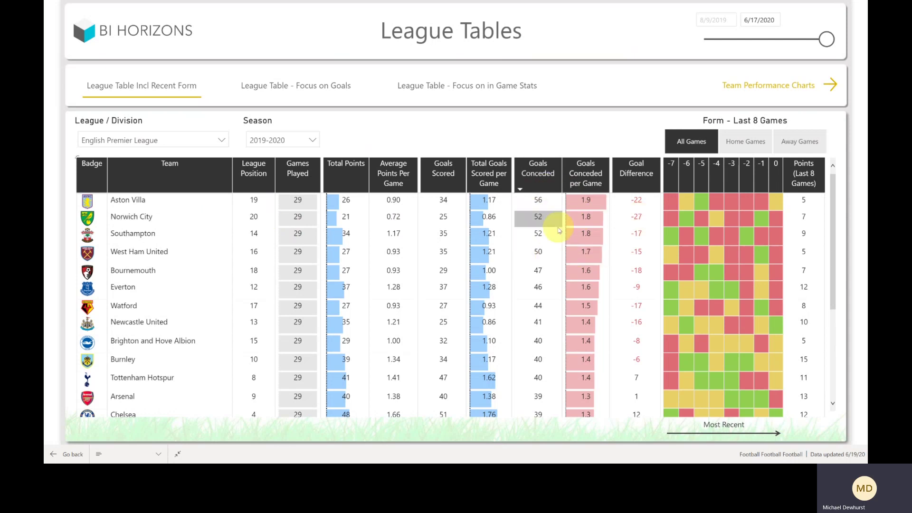
- Sort by fewest goals conceded and set the date range to 6/9/2019–6/17/2020
{"action": "left_click", "coordinate": [546, 188]}
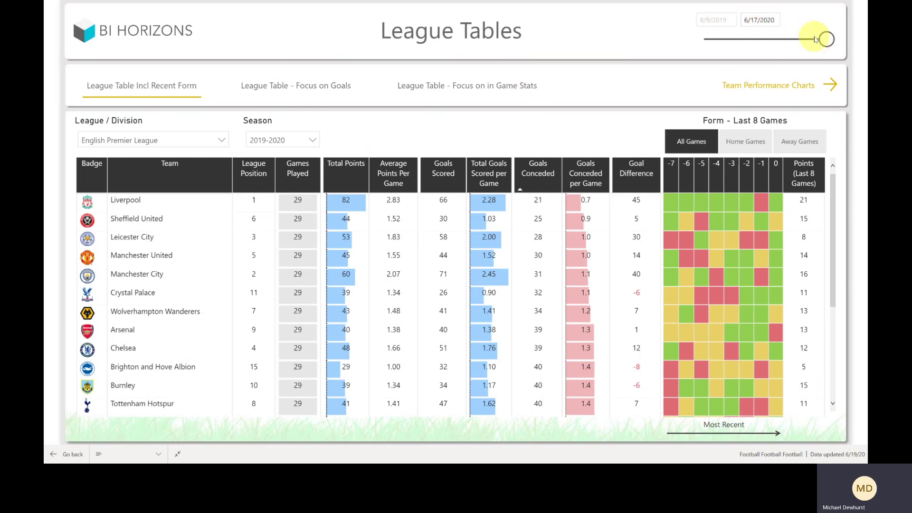
{"action": "left_click_drag", "start_coordinate": [826, 41], "coordinate": [777, 42]}
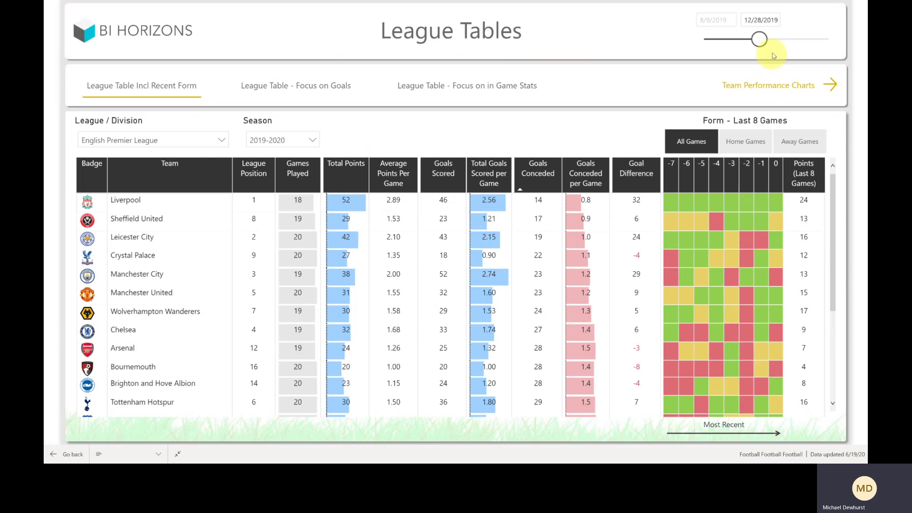
{"action": "left_click_drag", "start_coordinate": [761, 41], "coordinate": [827, 42]}
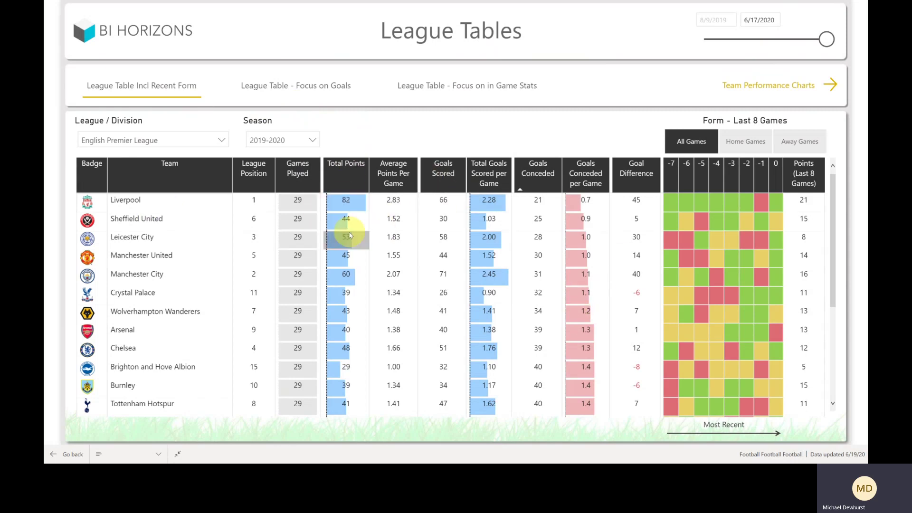
{"action": "right_click", "coordinate": [389, 226]}
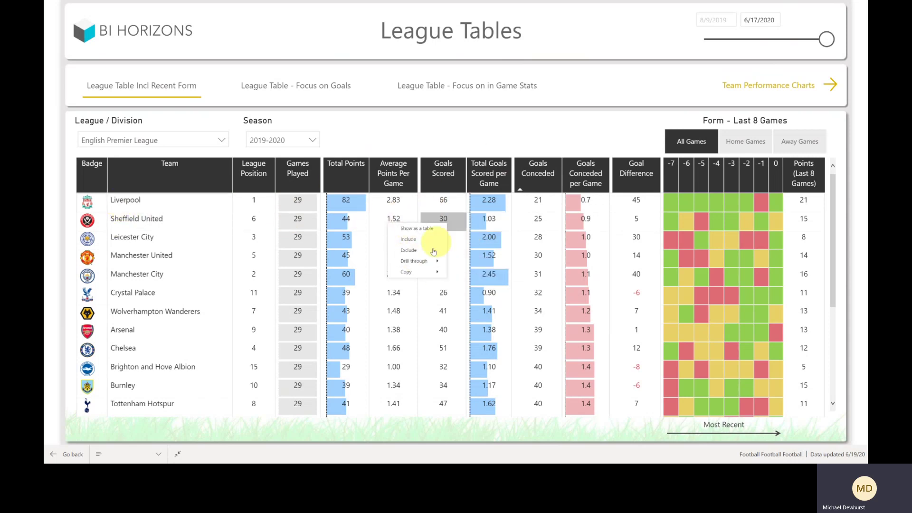
- Drill through from Wolverhampton Wanderers' row to their Season by Fixture page
{"action": "mouse_move", "coordinate": [425, 264]}
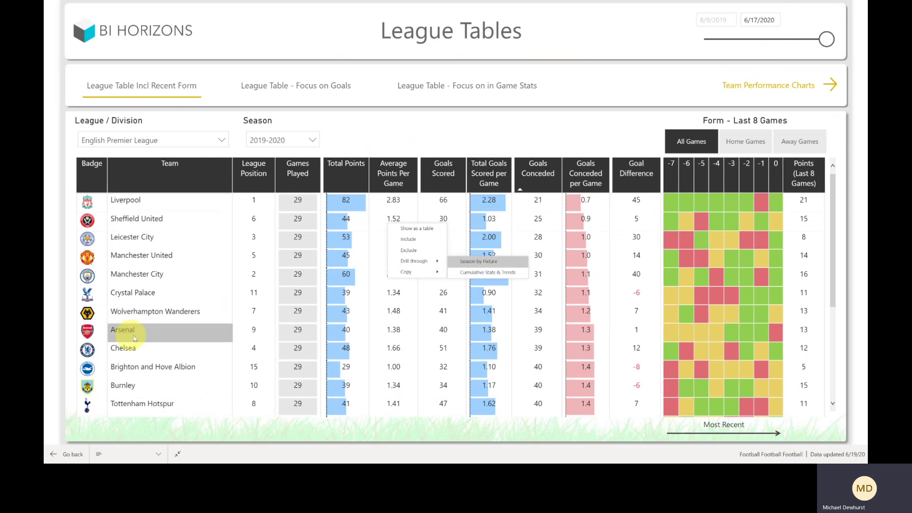
{"action": "right_click", "coordinate": [389, 317]}
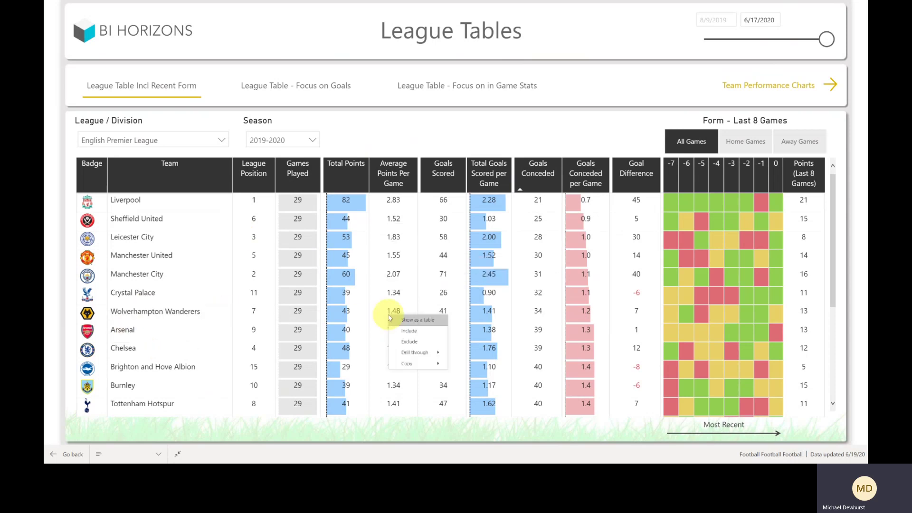
{"action": "mouse_move", "coordinate": [418, 353]}
{"action": "left_click", "coordinate": [470, 356]}
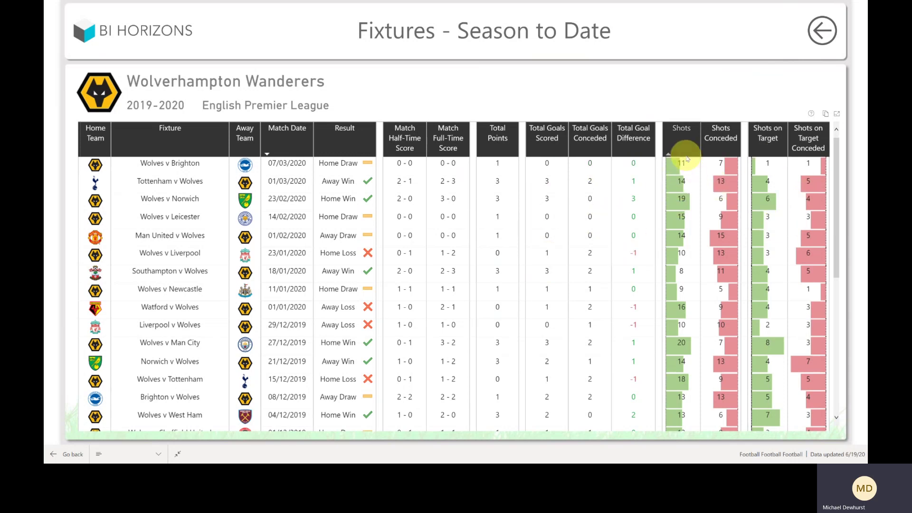
- Rank Wolves' fixtures by most shots and drill through to Wolves v Man City Match Stats
{"action": "left_click", "coordinate": [683, 138]}
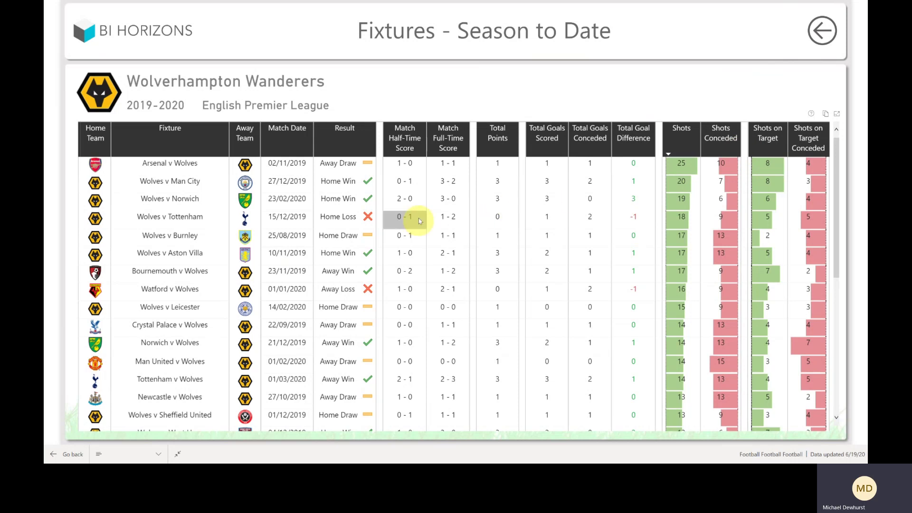
{"action": "right_click", "coordinate": [411, 188]}
{"action": "mouse_move", "coordinate": [444, 223]}
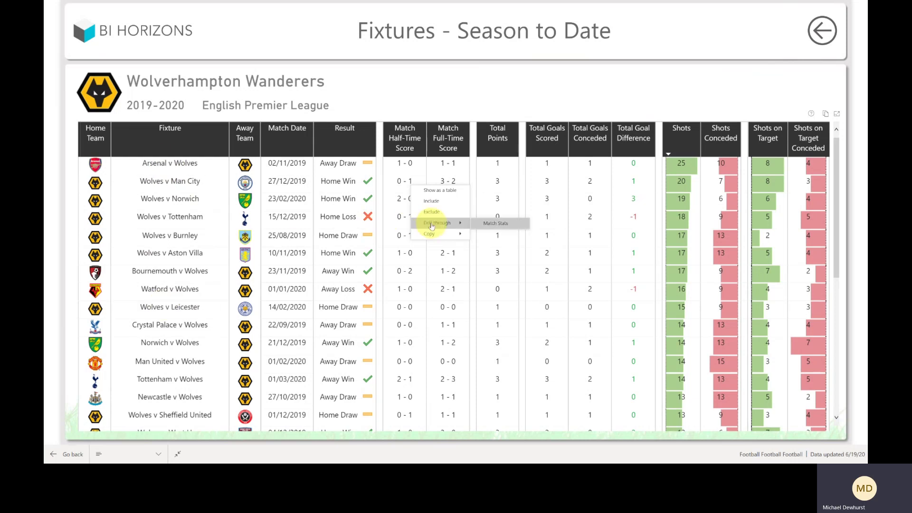
{"action": "left_click", "coordinate": [497, 221]}
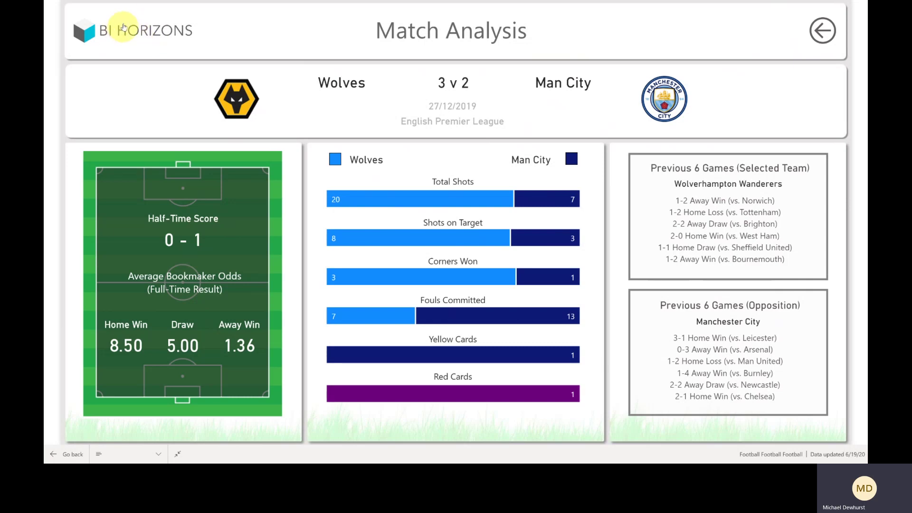
- Review the Wolves 3 v 2 Man City match analysis, then return to Wolves' fixtures
{"action": "left_click", "coordinate": [813, 33]}
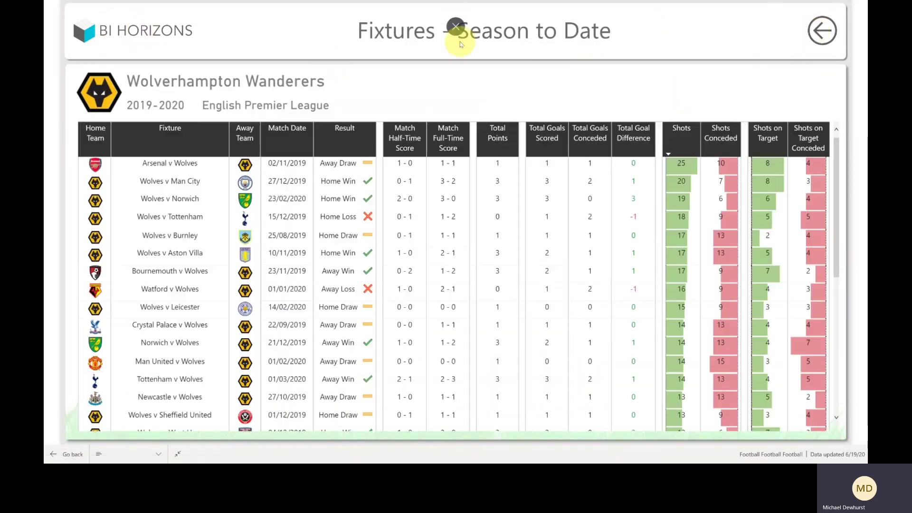
- Back on League Tables, drill through Manchester United's row to Cumulative Stats & Trends
{"action": "left_click", "coordinate": [821, 30]}
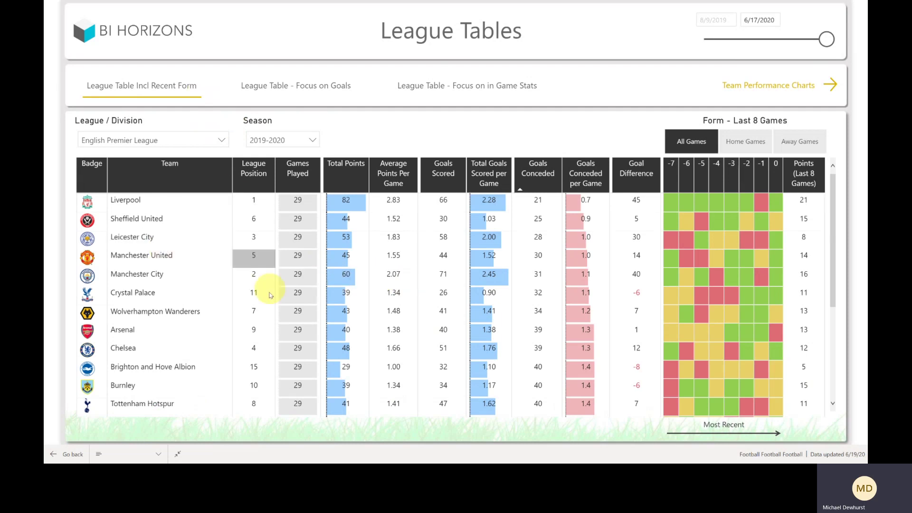
{"action": "right_click", "coordinate": [389, 258]}
{"action": "mouse_move", "coordinate": [414, 293]}
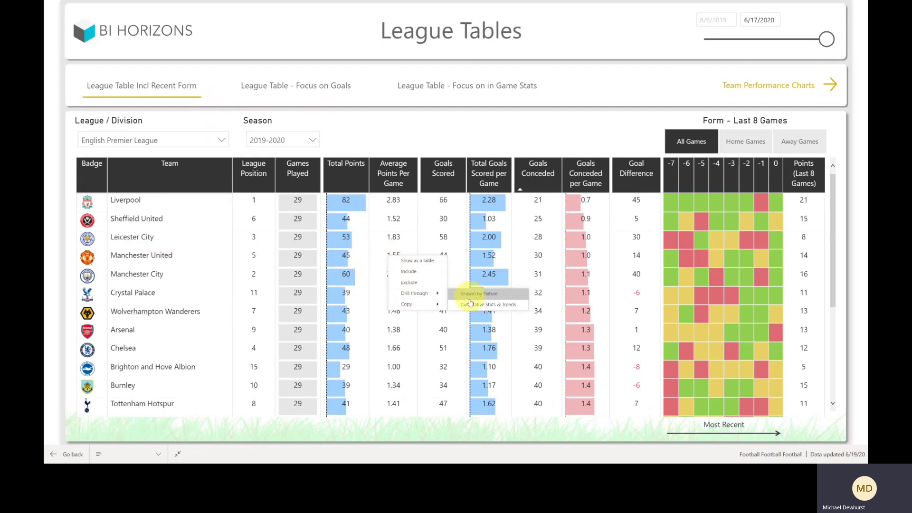
{"action": "left_click", "coordinate": [472, 304]}
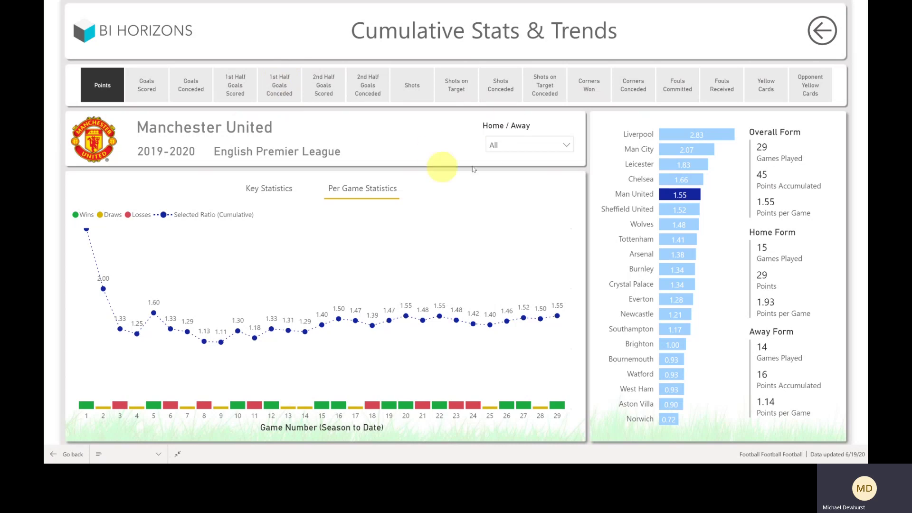
- Keep all games in the Home / Away filter and inspect Man United's shots conceded per game
{"action": "left_click", "coordinate": [509, 149]}
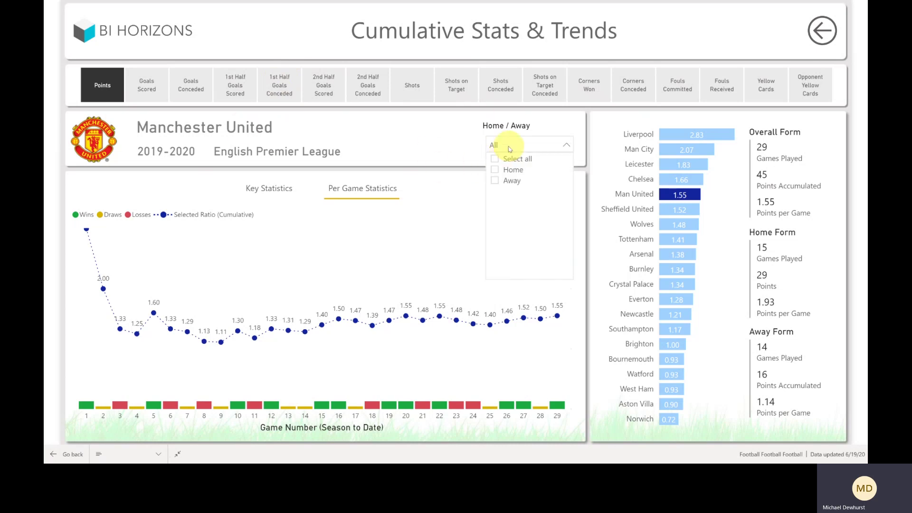
{"action": "left_click", "coordinate": [422, 141]}
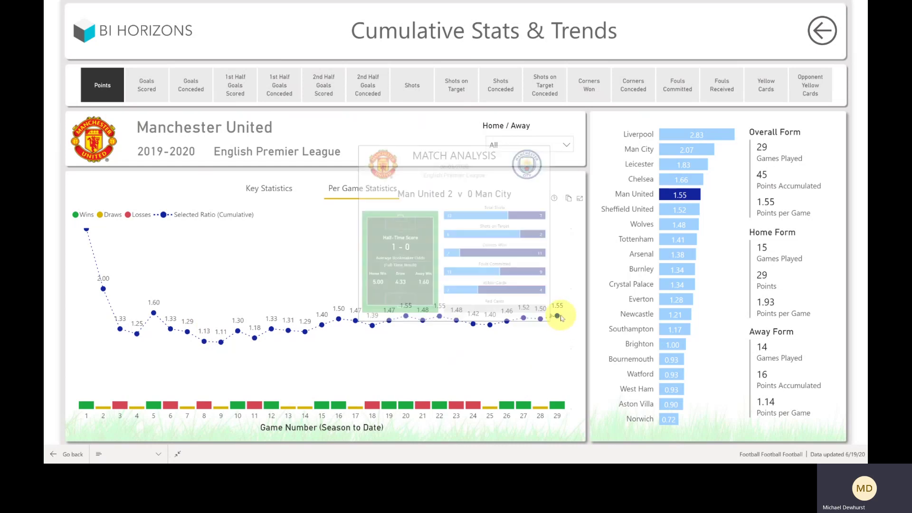
{"action": "mouse_move", "coordinate": [557, 317]}
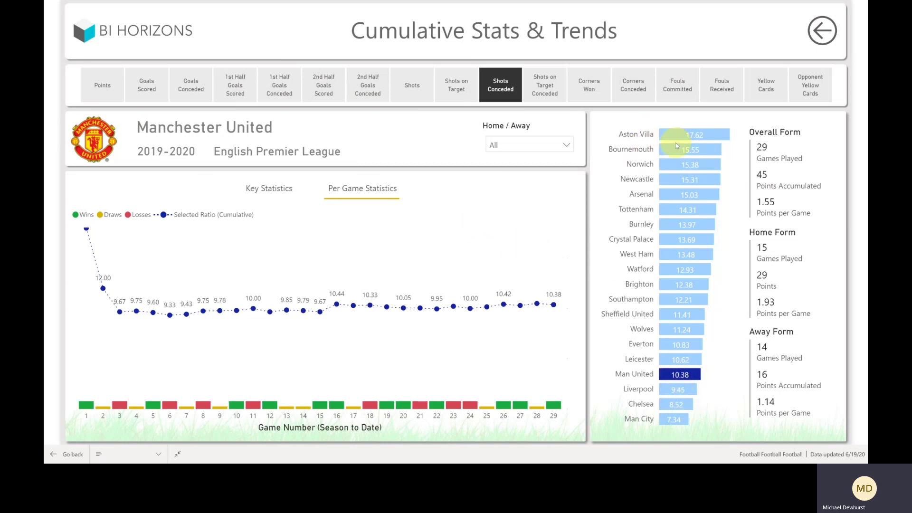
- Show Man United's cumulative key statistics for home games, then switch back to Points
{"action": "left_click", "coordinate": [274, 190]}
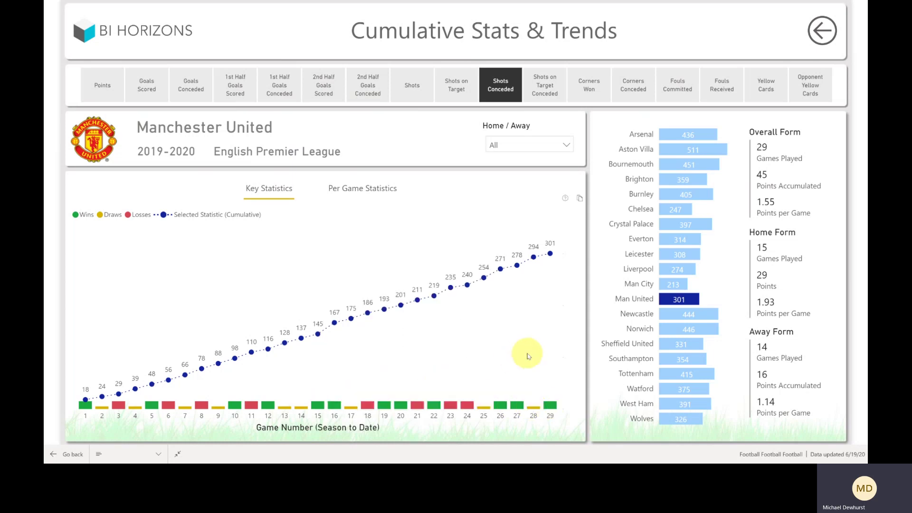
{"action": "left_click", "coordinate": [504, 146]}
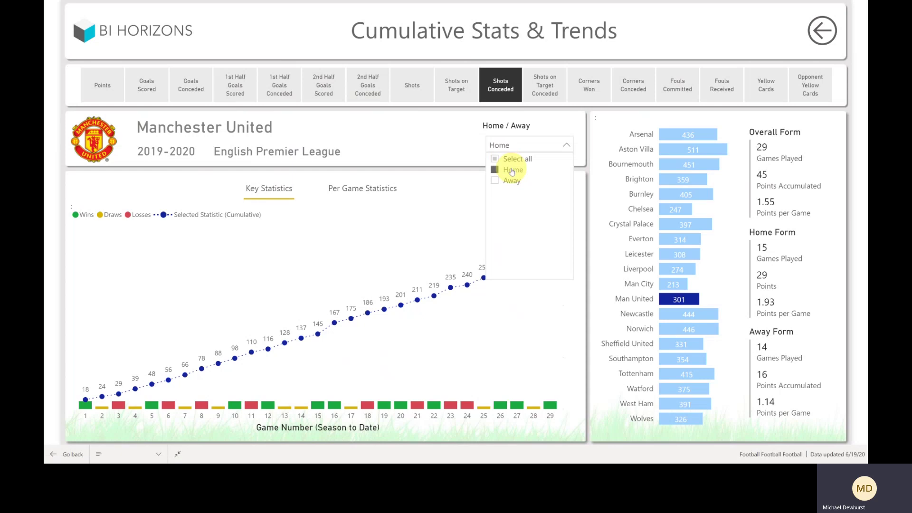
{"action": "left_click", "coordinate": [441, 147]}
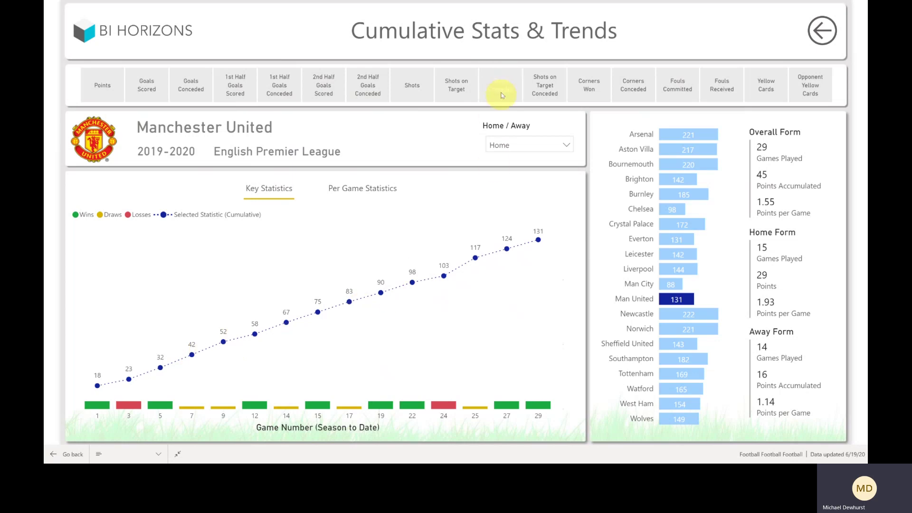
{"action": "left_click", "coordinate": [97, 82]}
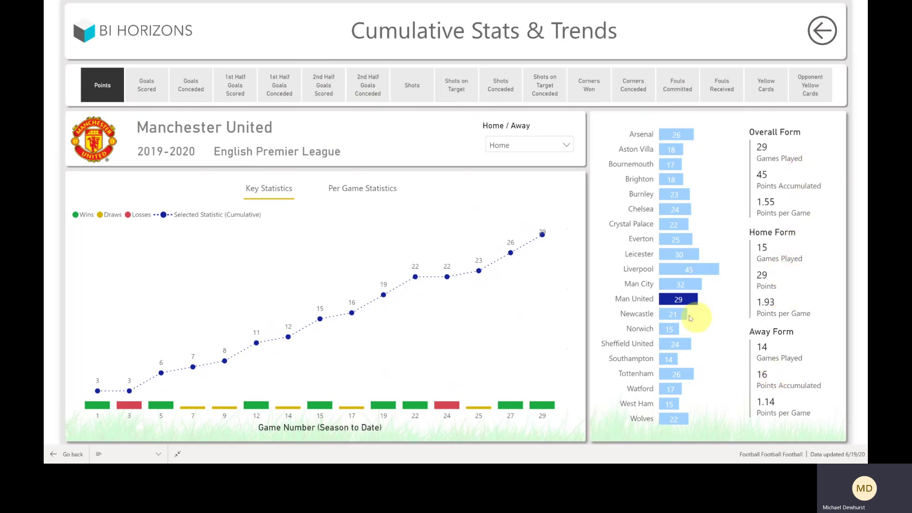
- Chart Man United's corners trend, revert to points, and return to League Tables
{"action": "left_click", "coordinate": [580, 88]}
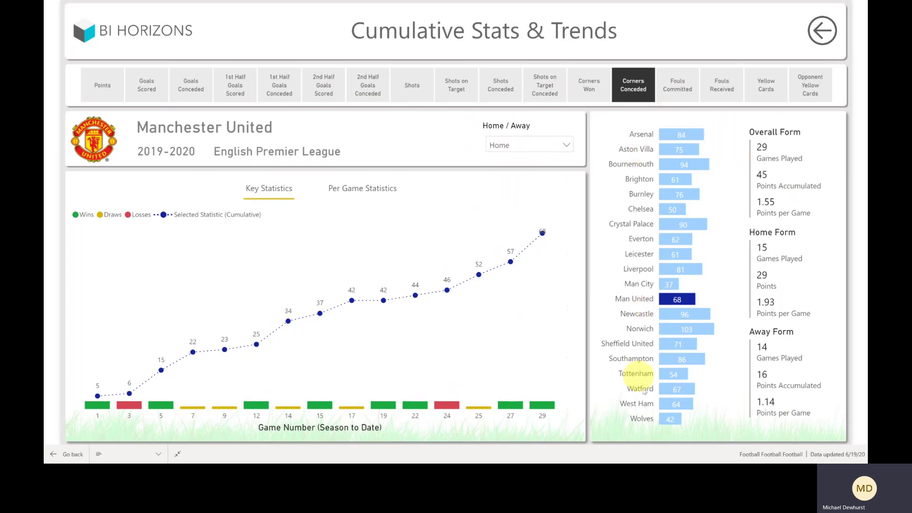
{"action": "left_click", "coordinate": [540, 149]}
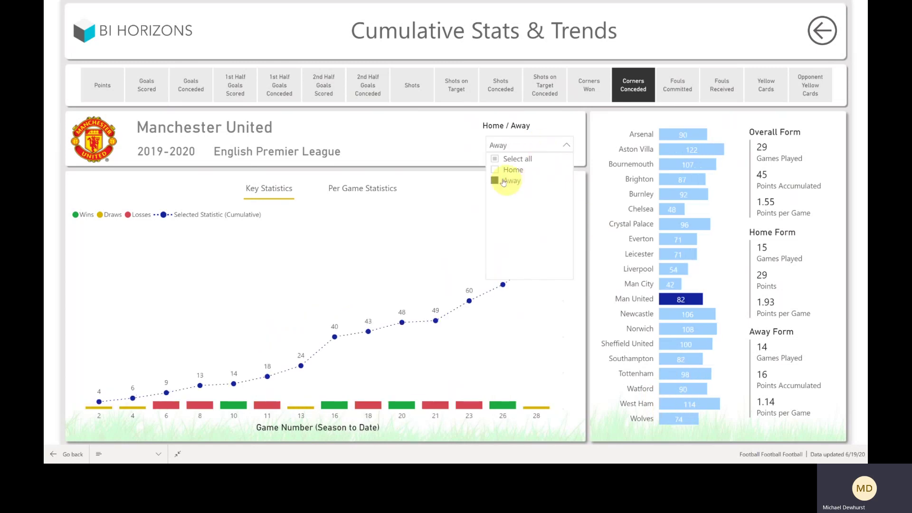
{"action": "left_click", "coordinate": [113, 87]}
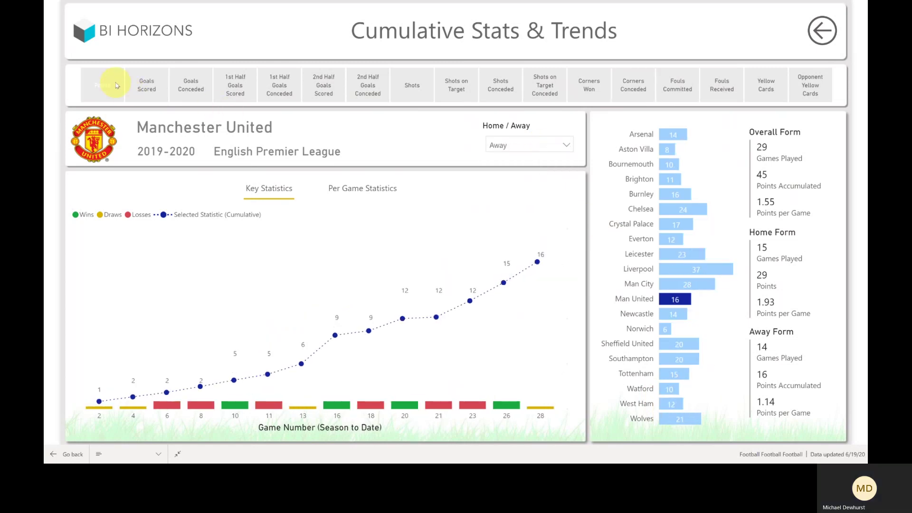
{"action": "left_click", "coordinate": [823, 30]}
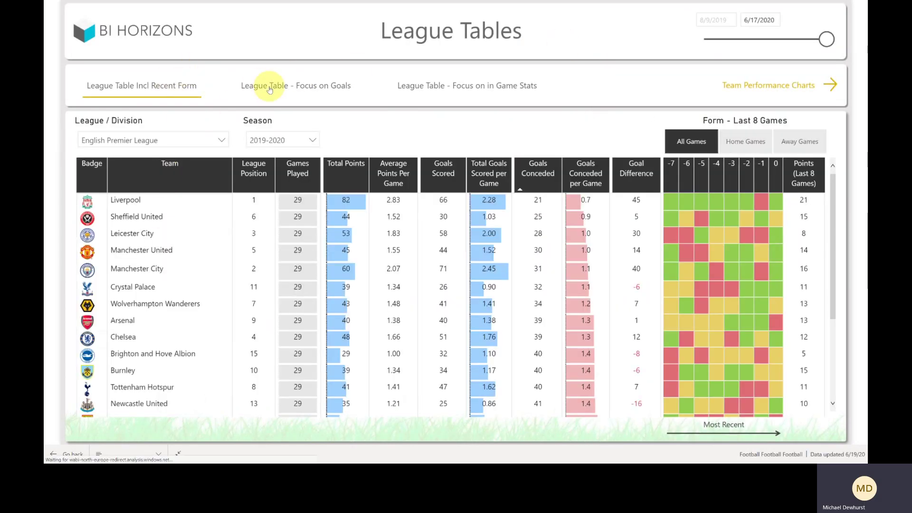
- Switch the league table to Focus on Goals, then Focus on in Game Stats, league unchanged
{"action": "left_click", "coordinate": [268, 86]}
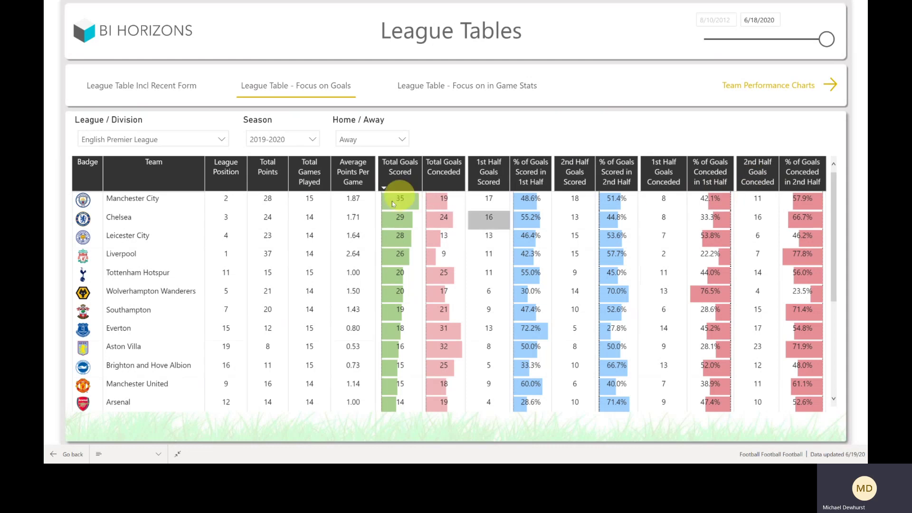
{"action": "left_click", "coordinate": [480, 92]}
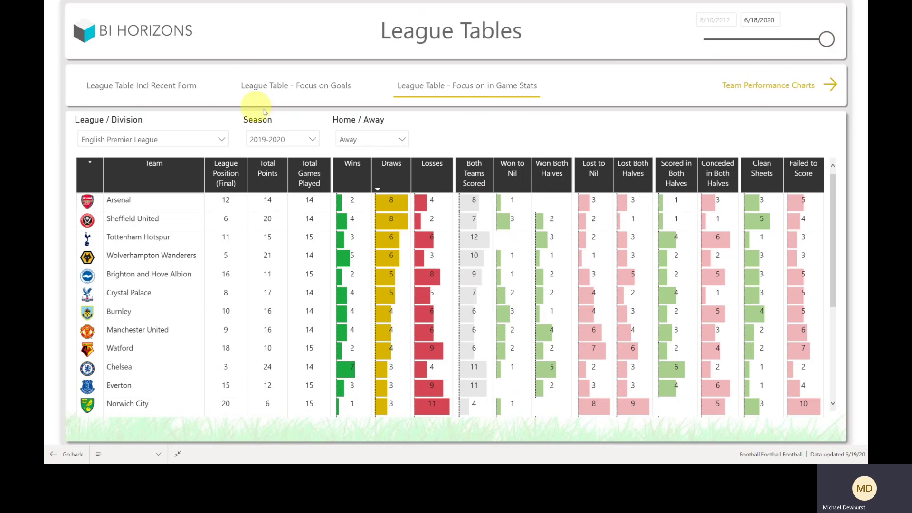
{"action": "left_click", "coordinate": [181, 140]}
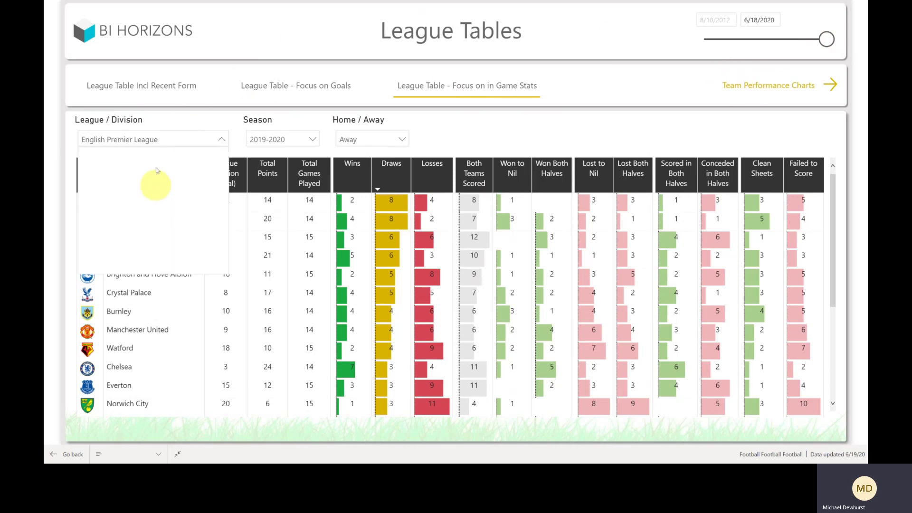
{"action": "left_click", "coordinate": [612, 126]}
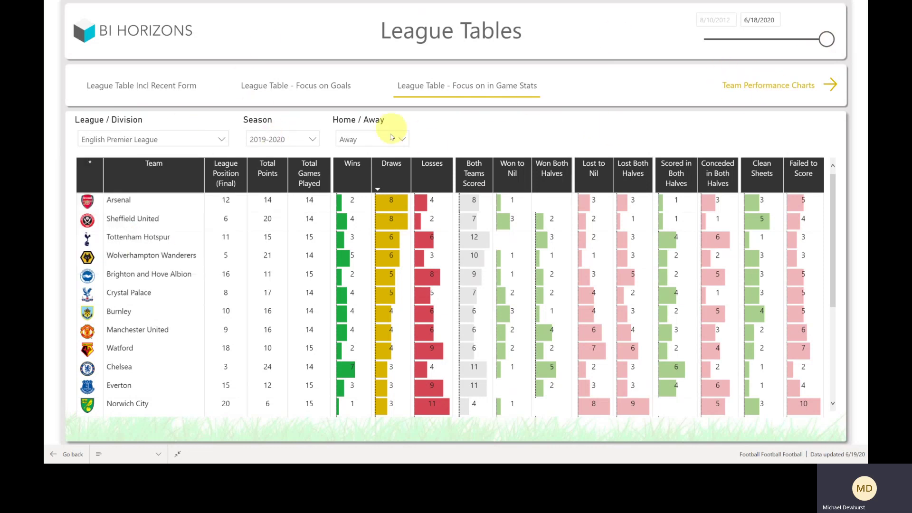
{"action": "left_click", "coordinate": [759, 90]}
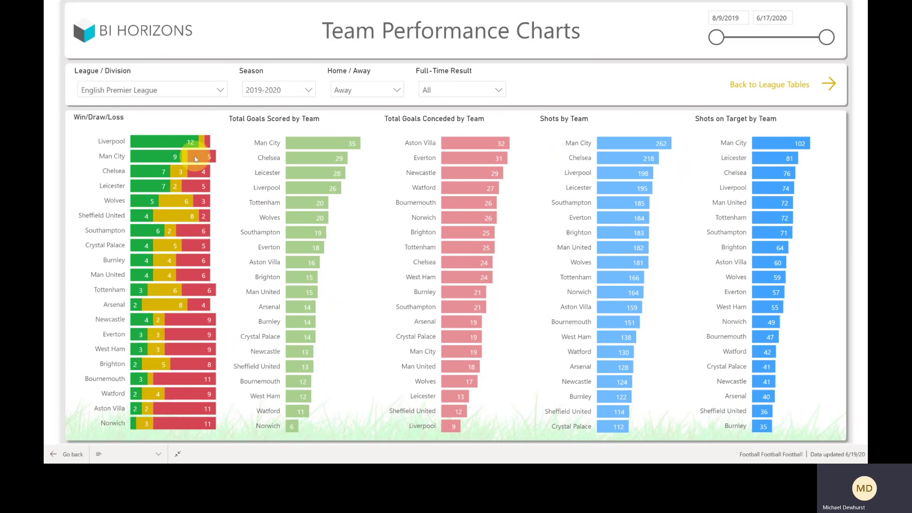
- Cross-highlight Man City, Burnley, Newcastle, Watford and finally Chelsea across all charts
{"action": "left_click", "coordinate": [111, 157]}
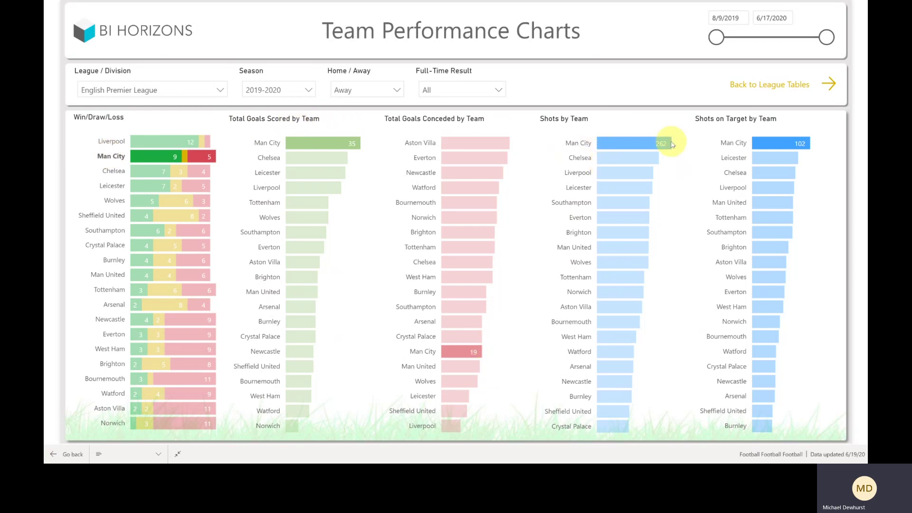
{"action": "left_click", "coordinate": [110, 262]}
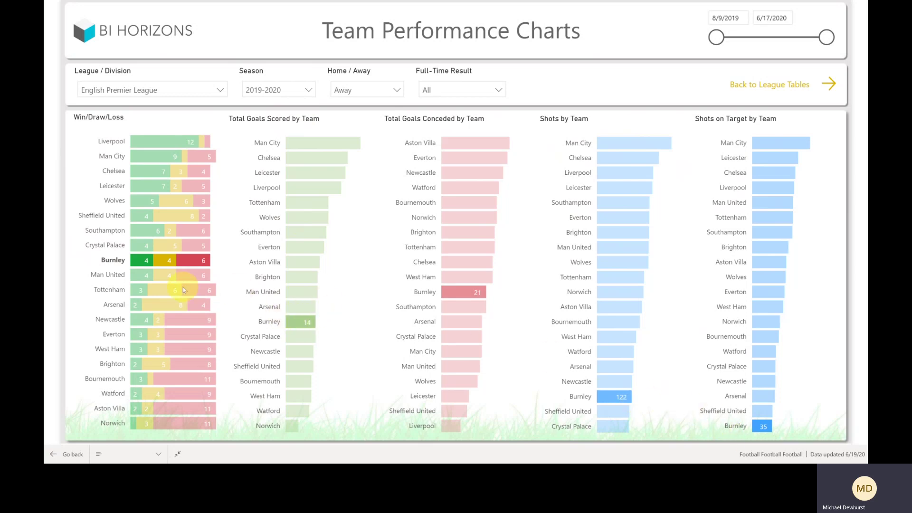
{"action": "left_click", "coordinate": [114, 321]}
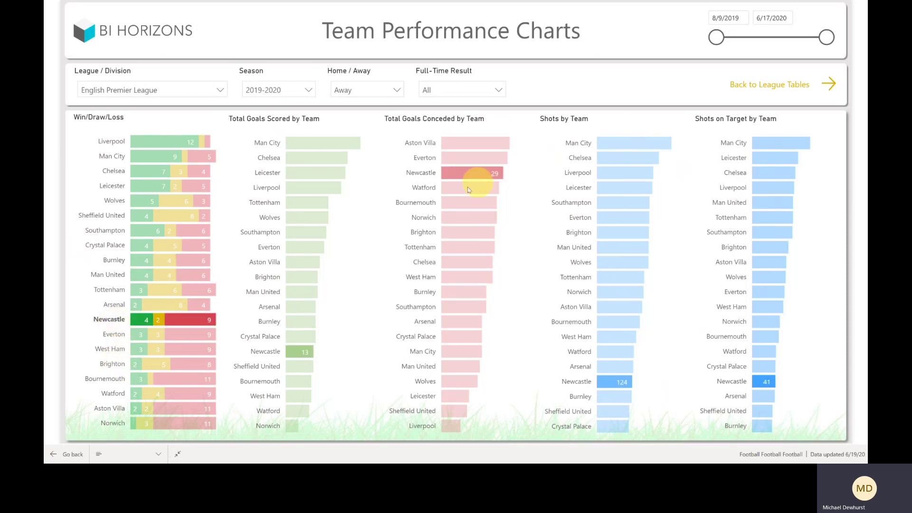
{"action": "left_click", "coordinate": [430, 187]}
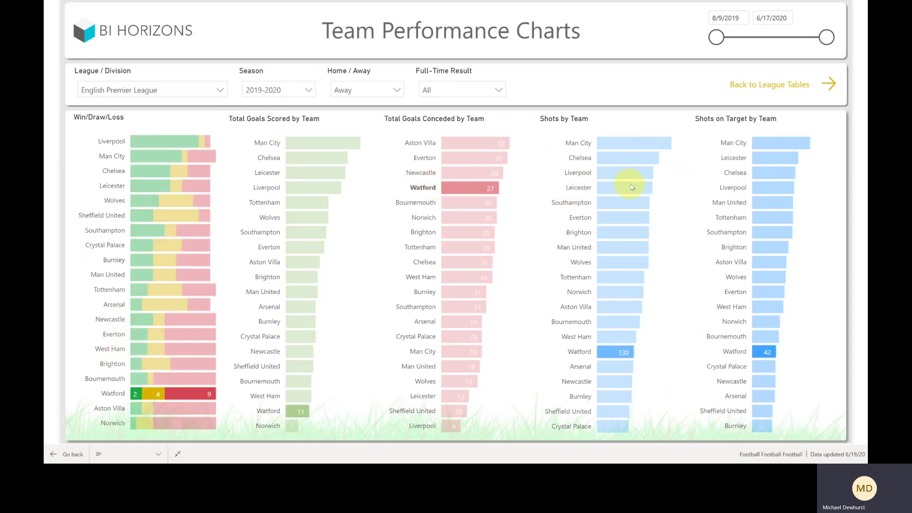
{"action": "left_click", "coordinate": [580, 158]}
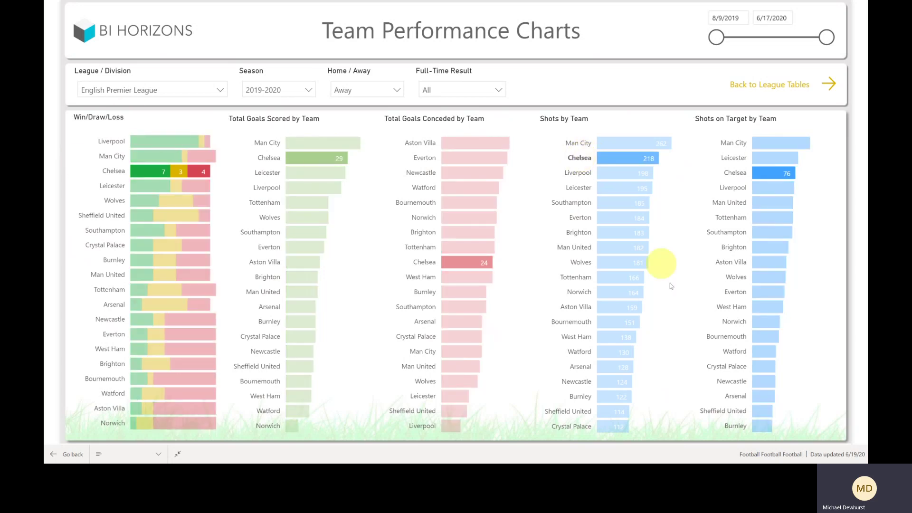
{"action": "left_click", "coordinate": [370, 93]}
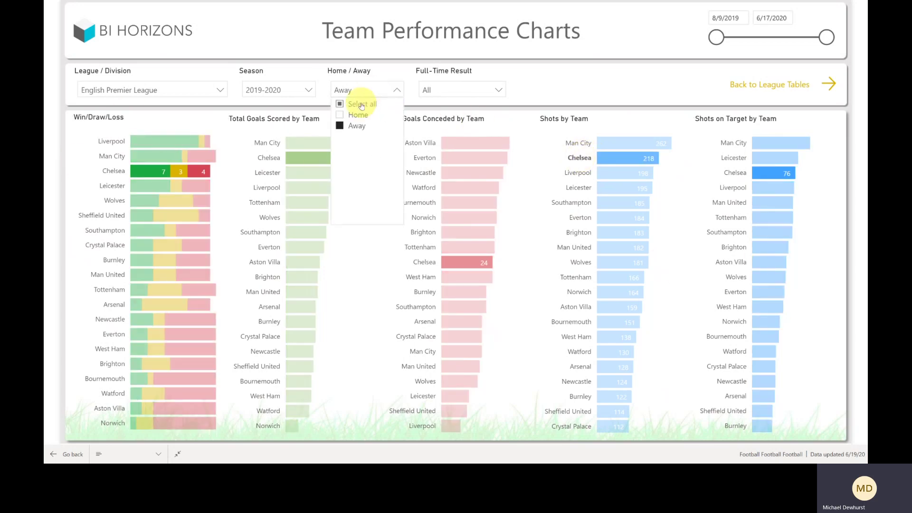
- Filter the team charts to home matches with a Win full-time result
{"action": "left_click", "coordinate": [359, 115]}
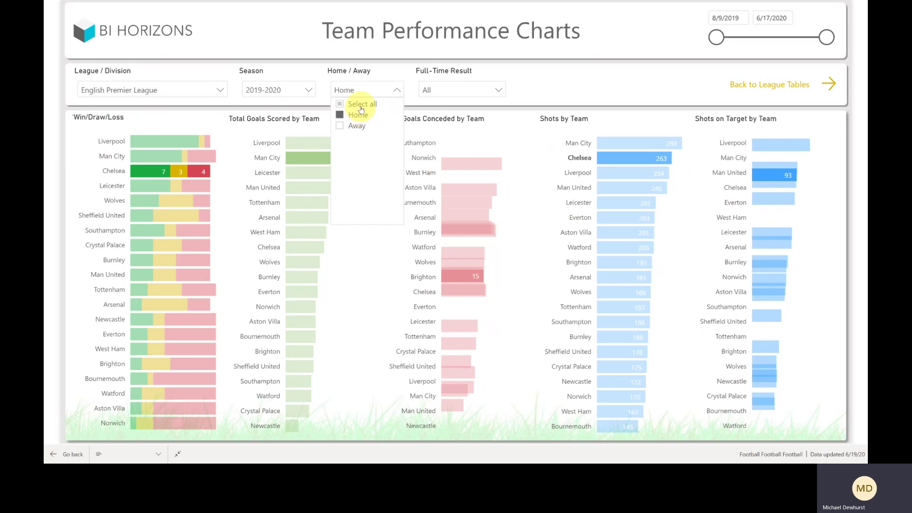
{"action": "left_click", "coordinate": [447, 92]}
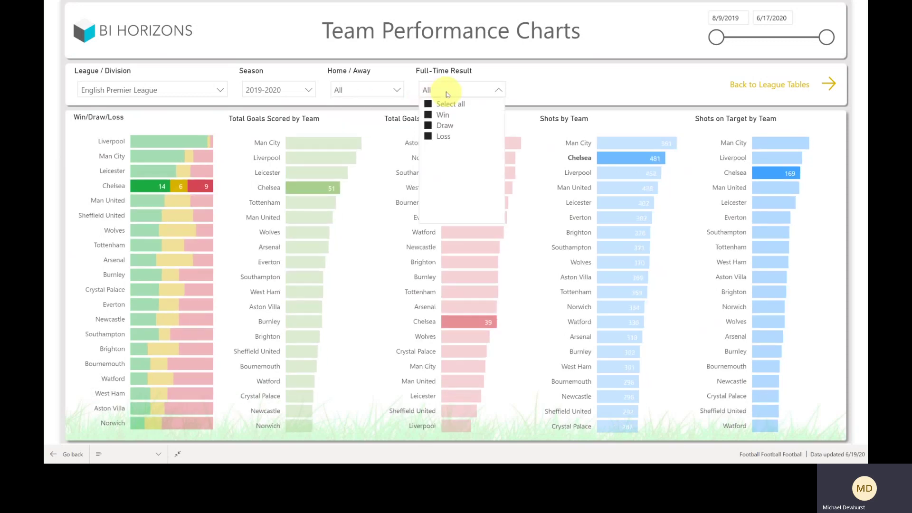
{"action": "left_click", "coordinate": [444, 119]}
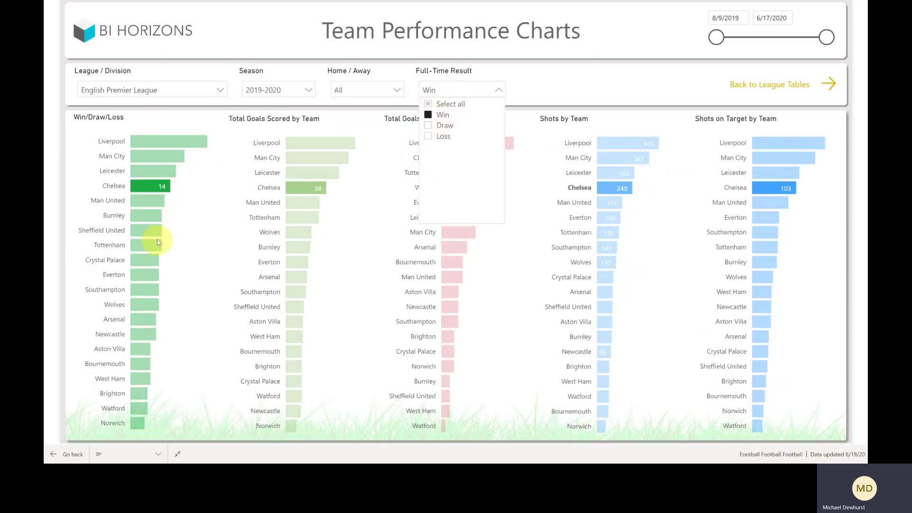
{"action": "left_click", "coordinate": [437, 203]}
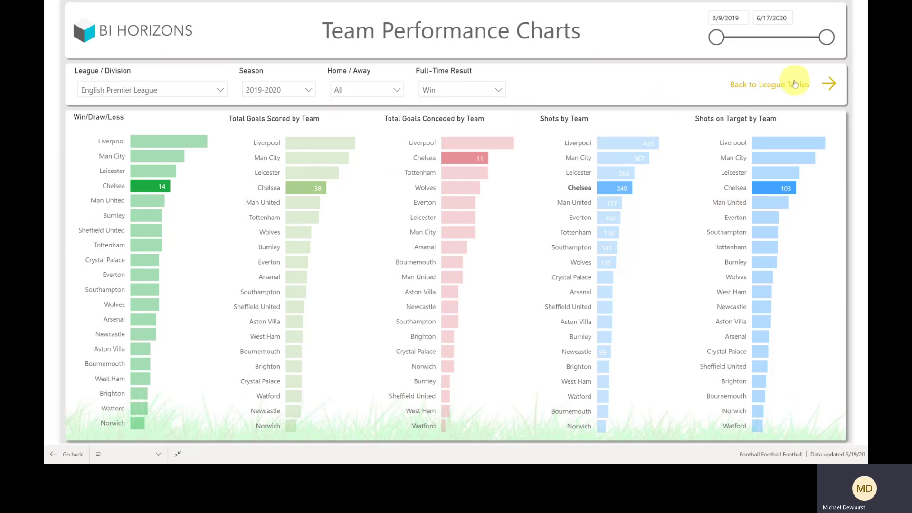
- Include all full-time results again and start the date range at 1/17/2020
{"action": "left_click_drag", "start_coordinate": [715, 37], "coordinate": [789, 48]}
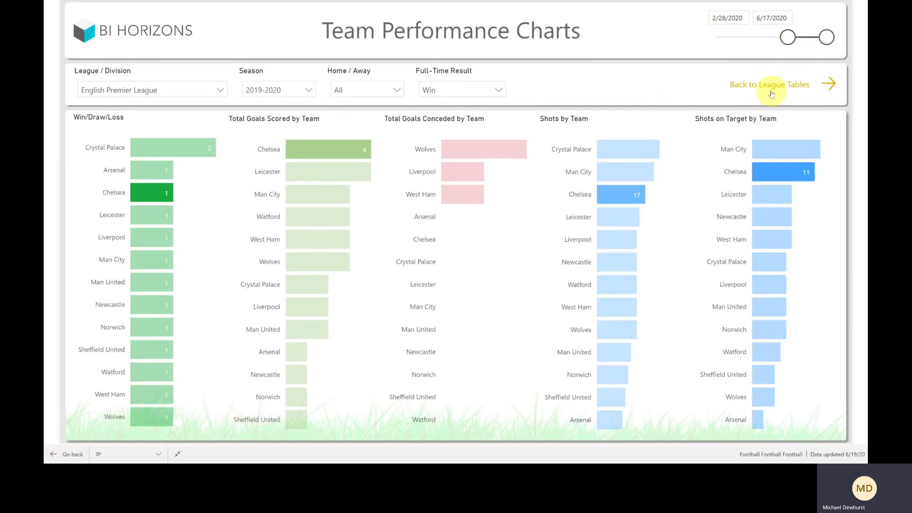
{"action": "left_click", "coordinate": [443, 98]}
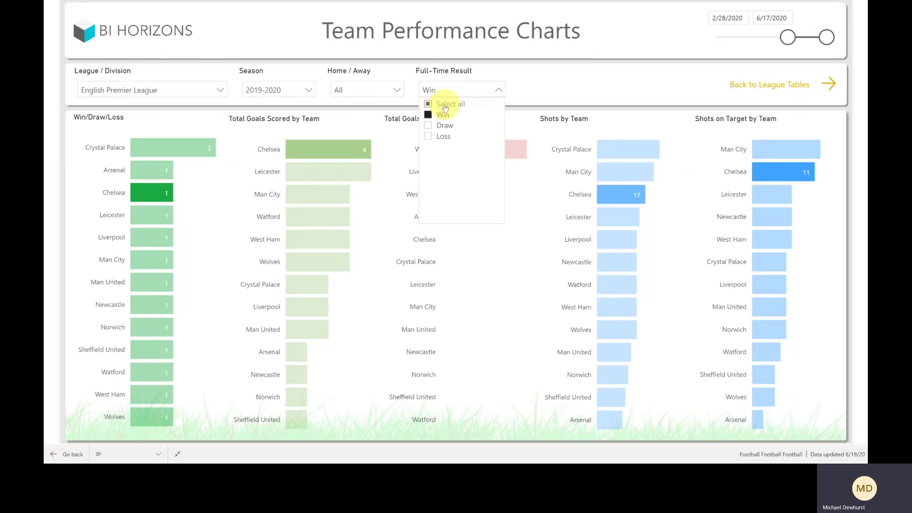
{"action": "left_click", "coordinate": [445, 104]}
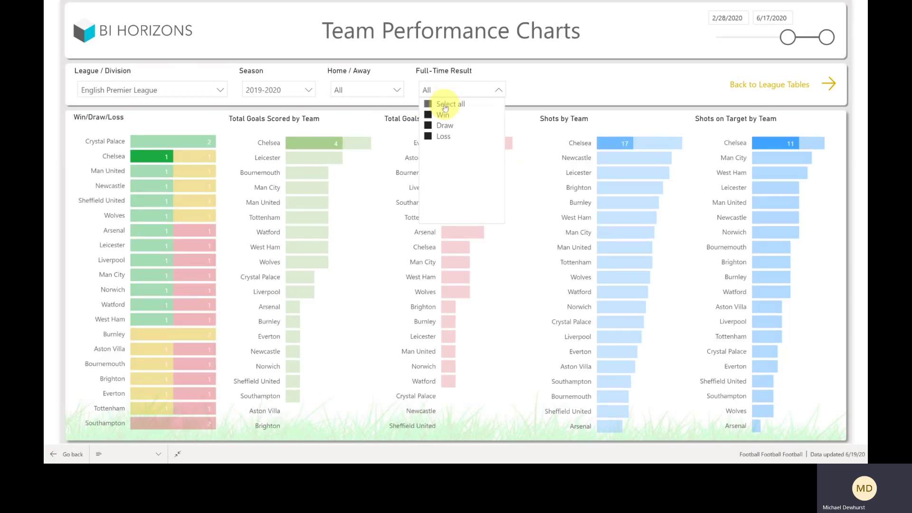
{"action": "left_click", "coordinate": [789, 38]}
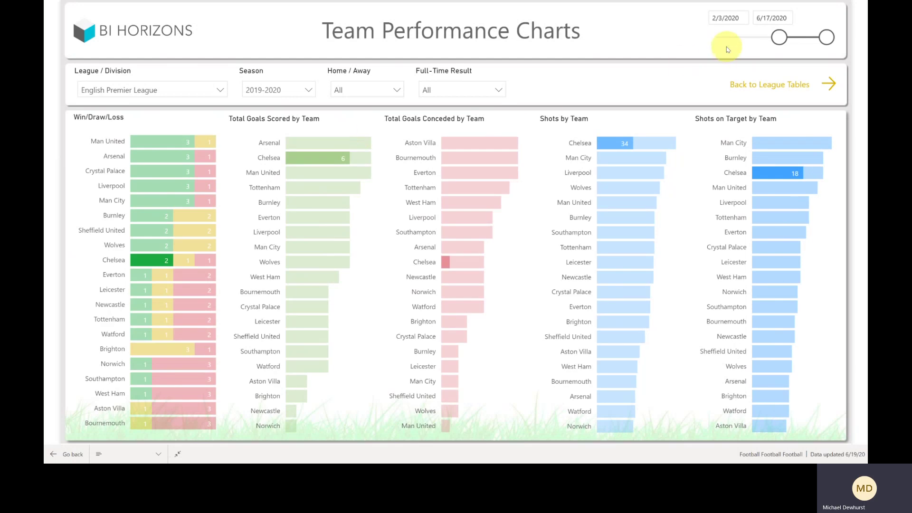
{"action": "left_click_drag", "start_coordinate": [770, 43], "coordinate": [773, 43]}
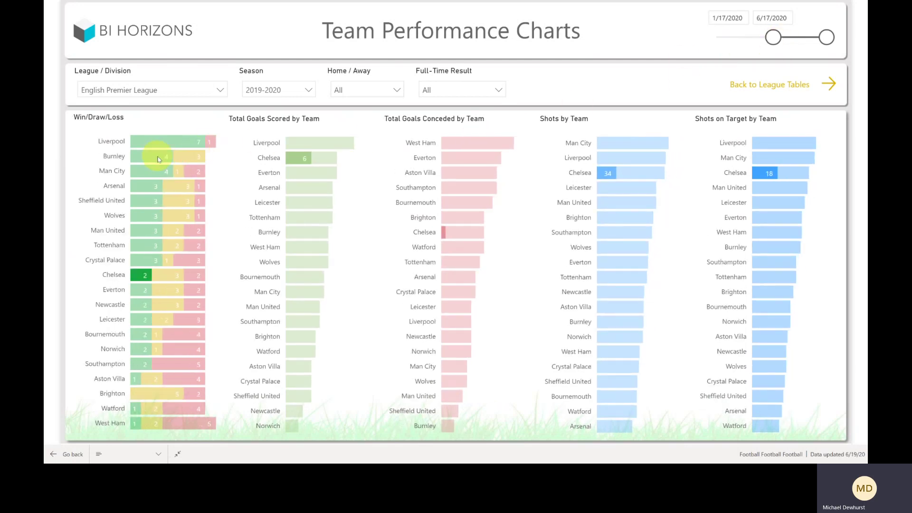
- Highlight Burnley, then Wolves, then Sheffield United across the charts, and return to the cover page
{"action": "left_click", "coordinate": [159, 159]}
{"action": "left_click", "coordinate": [202, 217]}
{"action": "left_click", "coordinate": [101, 201]}
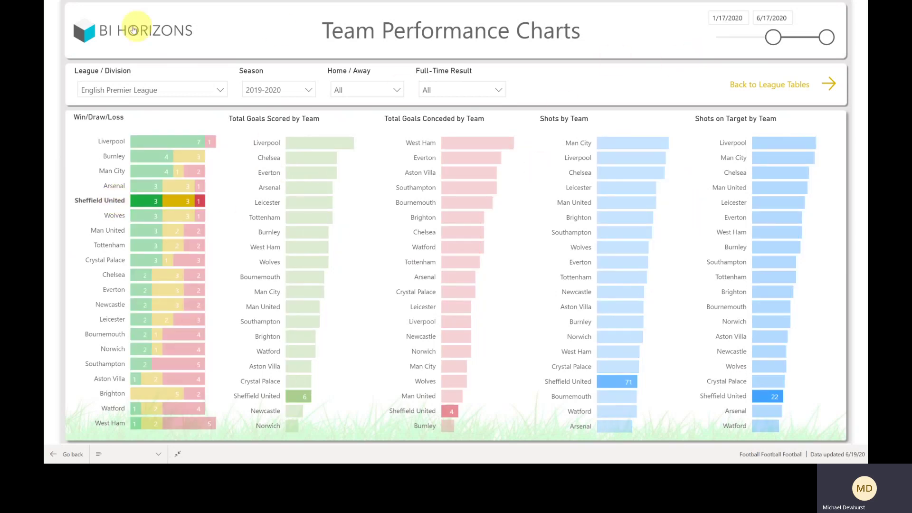
{"action": "left_click", "coordinate": [112, 32]}
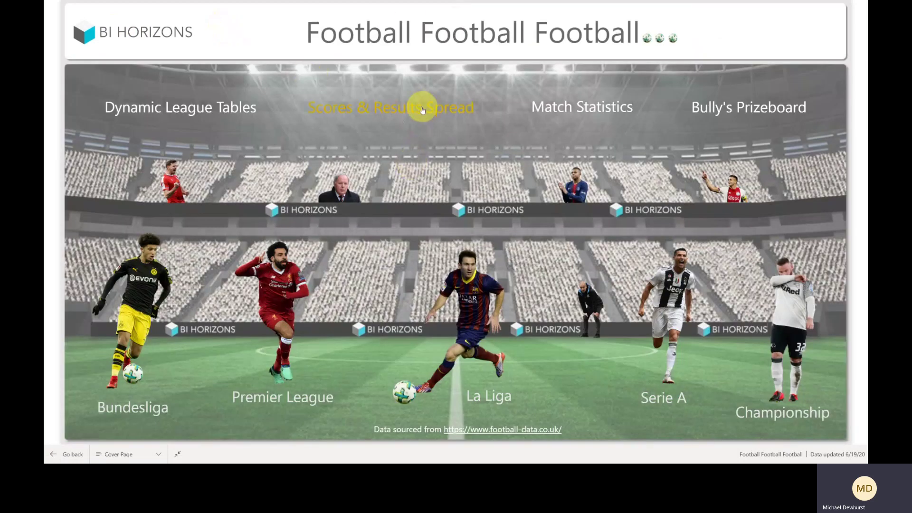
{"action": "left_click", "coordinate": [408, 106]}
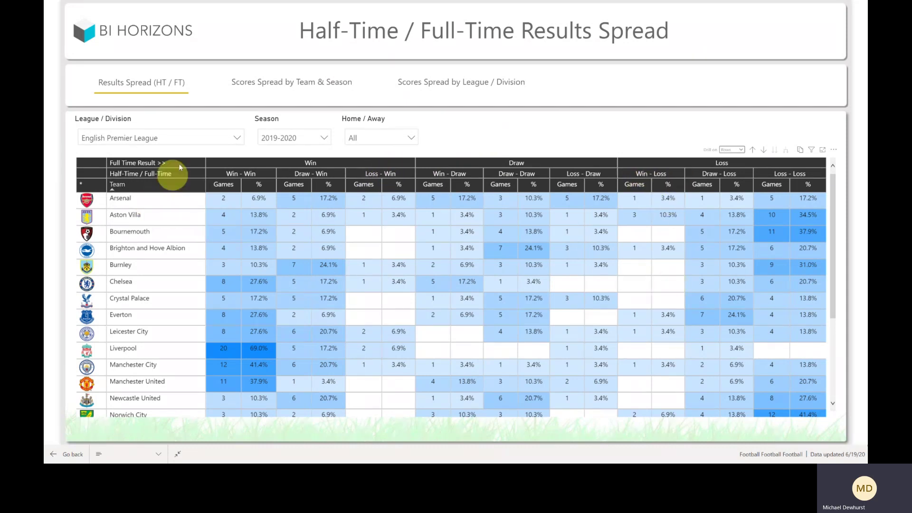
{"action": "left_click", "coordinate": [195, 138]}
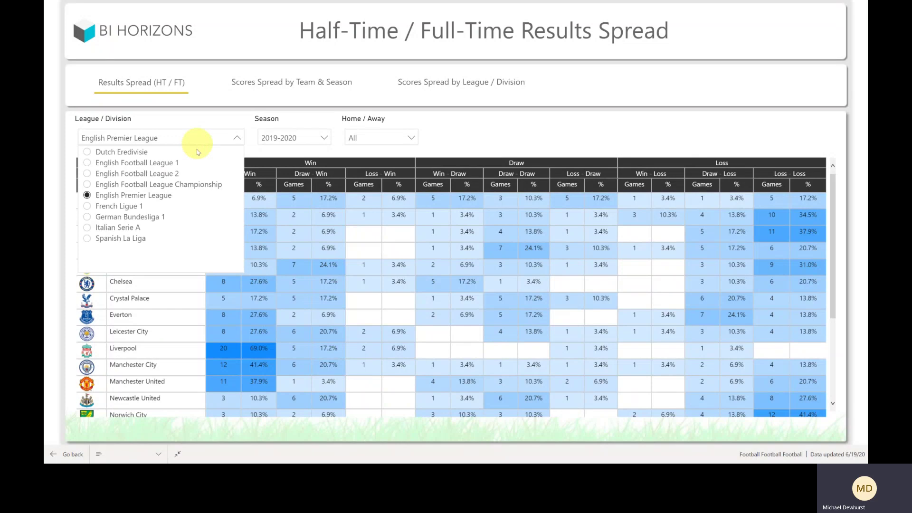
{"action": "left_click", "coordinate": [289, 138]}
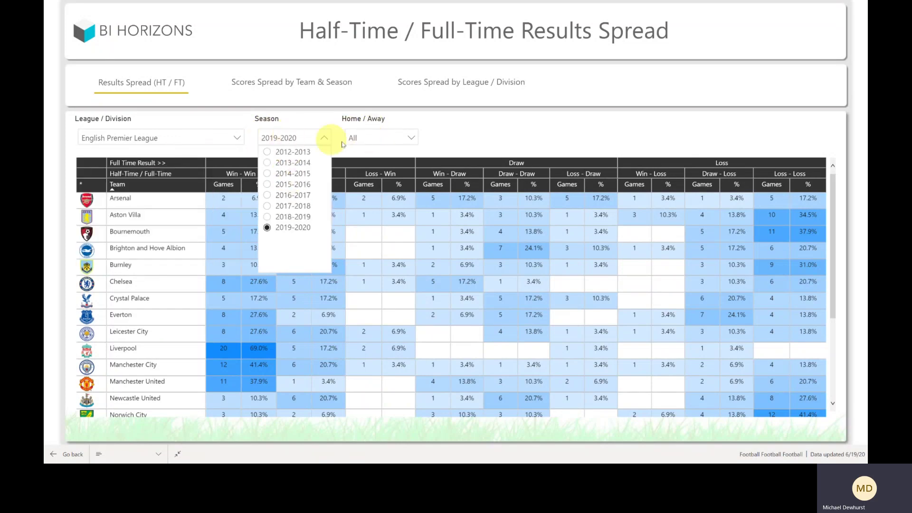
{"action": "left_click", "coordinate": [497, 124]}
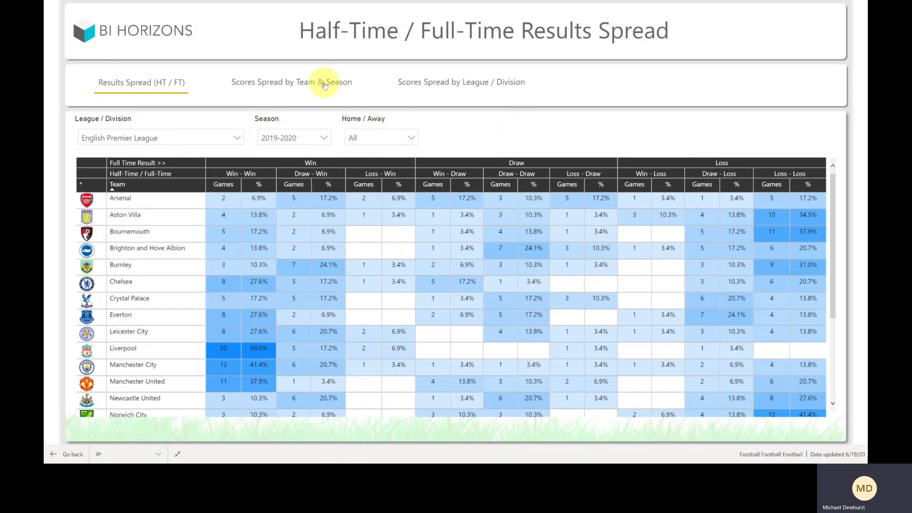
- On Scores Spread by Team & Season, filter to Leicester's away games, then open League / Division
{"action": "left_click", "coordinate": [325, 85]}
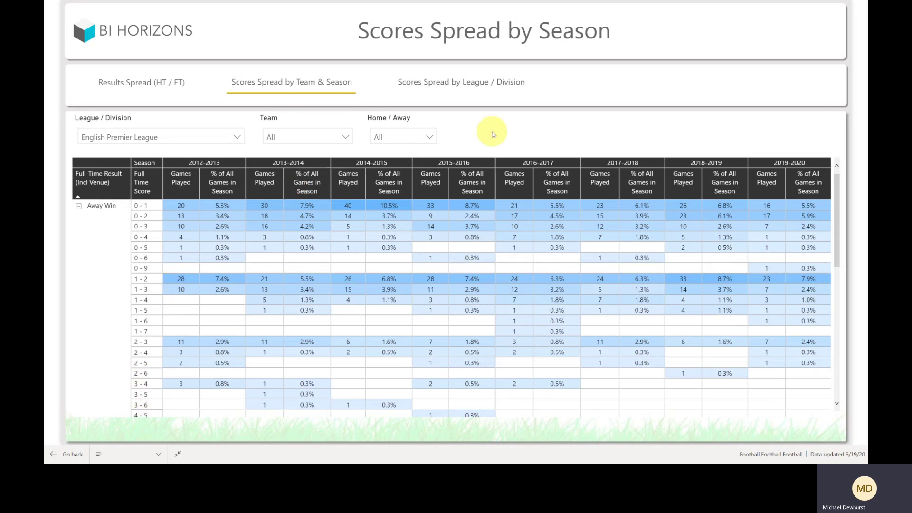
{"action": "left_click", "coordinate": [315, 137]}
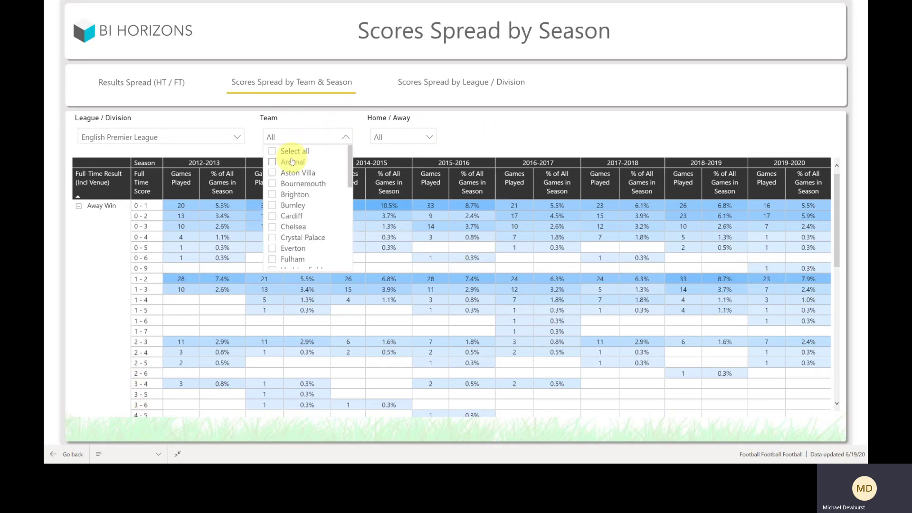
{"action": "scroll", "coordinate": [305, 236], "scroll_direction": "down", "scroll_amount": 1}
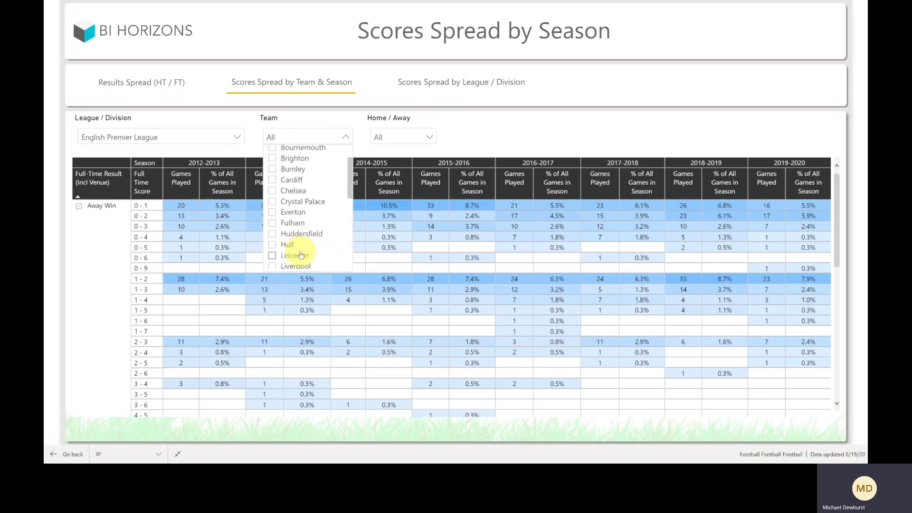
{"action": "left_click", "coordinate": [397, 137]}
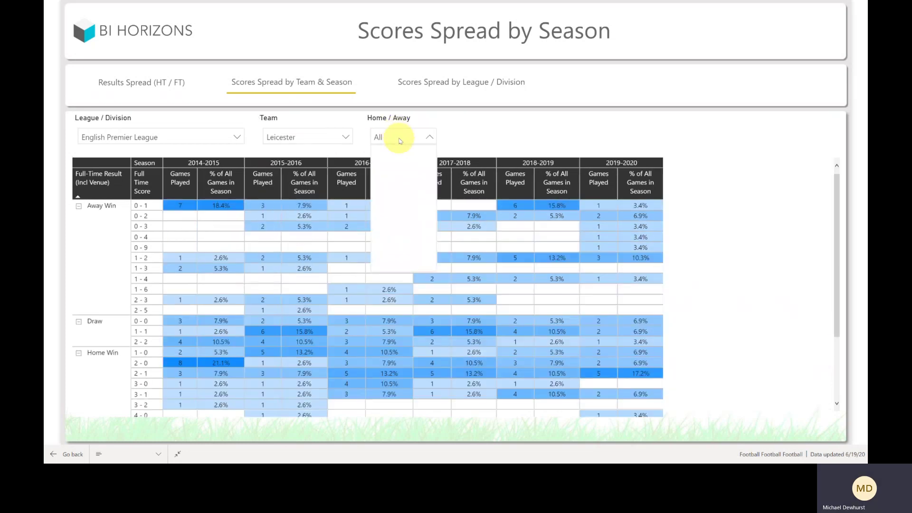
{"action": "left_click", "coordinate": [396, 171]}
{"action": "left_click", "coordinate": [550, 131]}
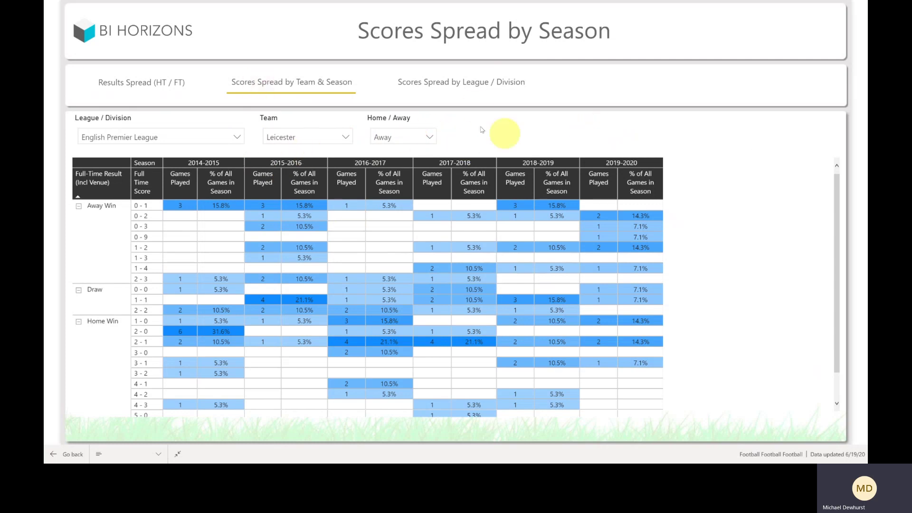
{"action": "left_click", "coordinate": [465, 85]}
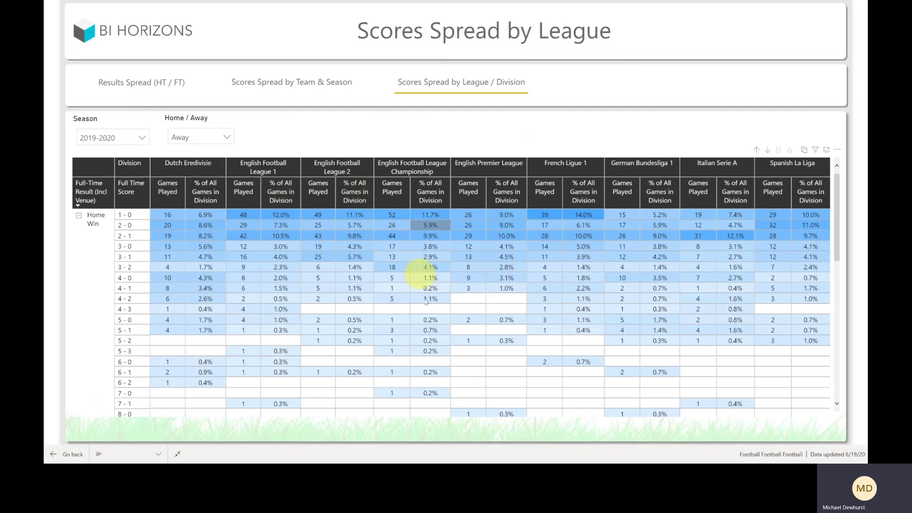
- Collapse the Home Win, Draw and Away Win rows of the league matrix into totals
{"action": "left_click", "coordinate": [79, 216]}
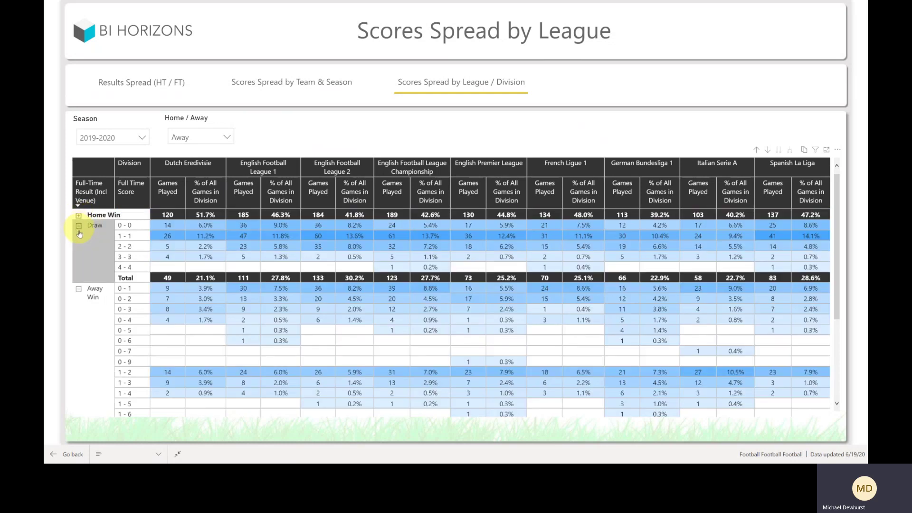
{"action": "left_click", "coordinate": [79, 226]}
{"action": "left_click", "coordinate": [79, 236]}
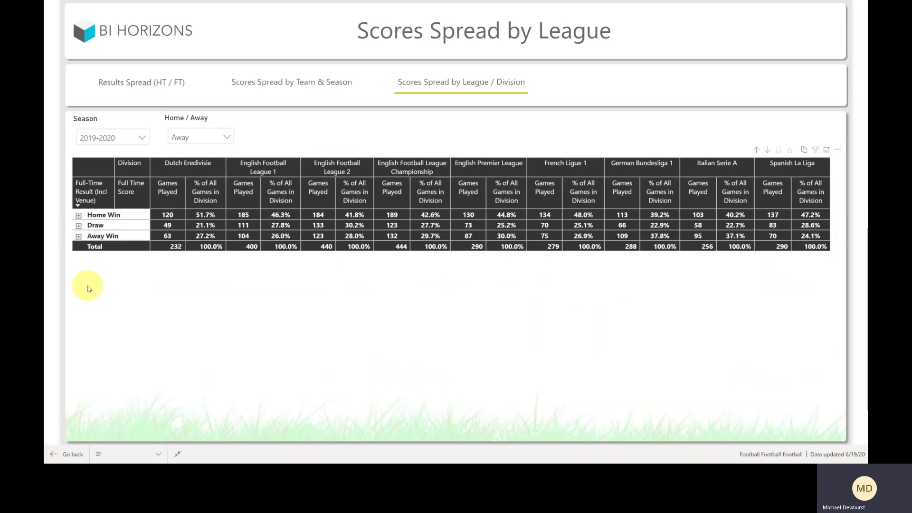
{"action": "left_click", "coordinate": [79, 237]}
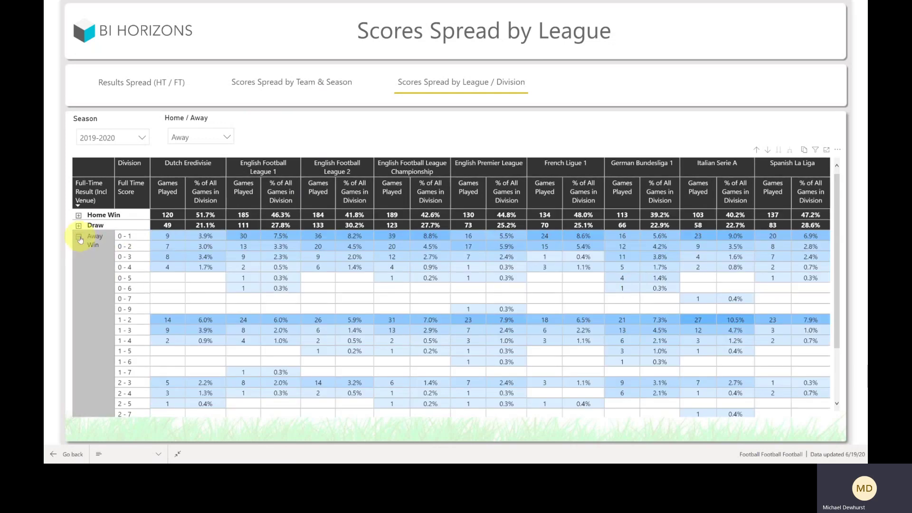
{"action": "left_click", "coordinate": [79, 236]}
{"action": "right_click", "coordinate": [243, 229]}
{"action": "key", "text": "Escape"}
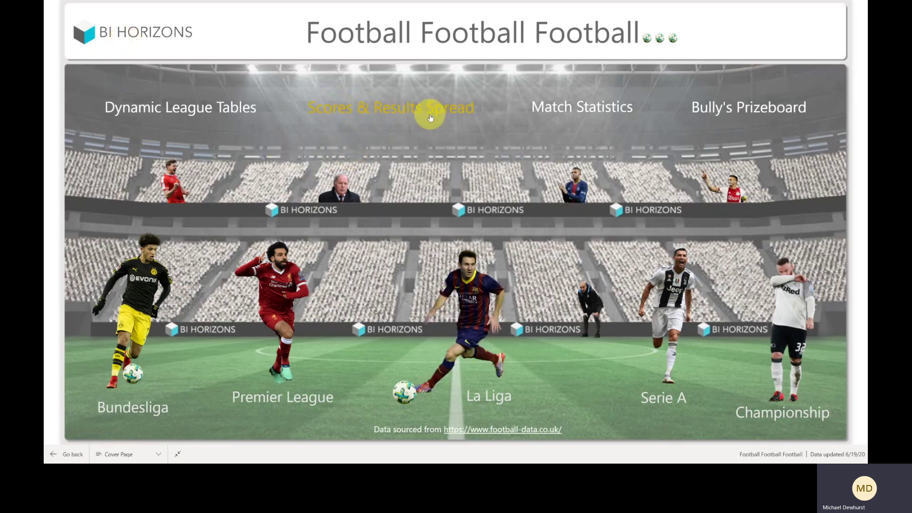
- On Match Statistics, start the date range at 8/9/2019 and include both home and away games
{"action": "left_click", "coordinate": [551, 110]}
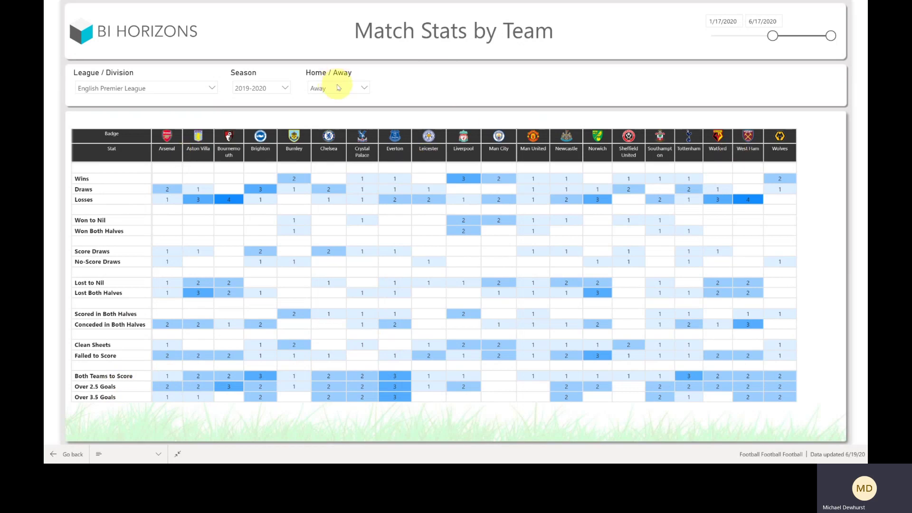
{"action": "left_click", "coordinate": [338, 88]}
{"action": "left_click", "coordinate": [682, 26]}
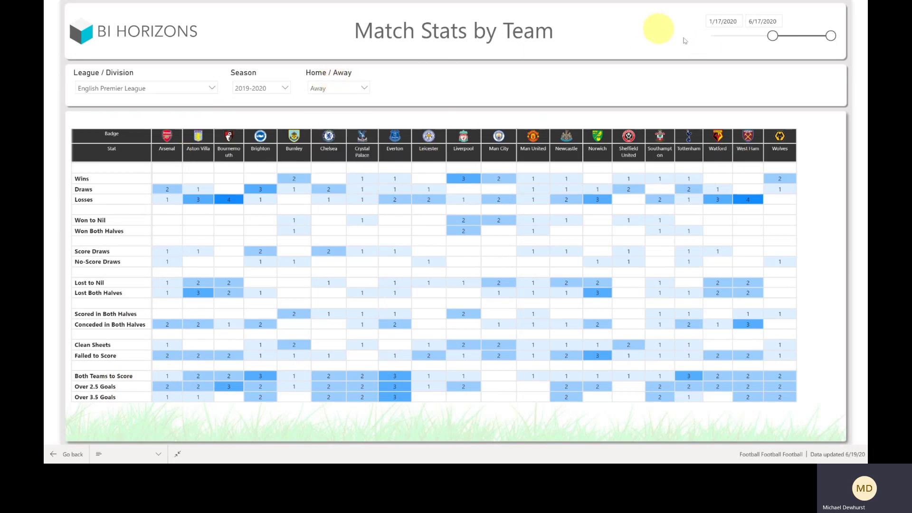
{"action": "left_click_drag", "start_coordinate": [772, 37], "coordinate": [710, 42]}
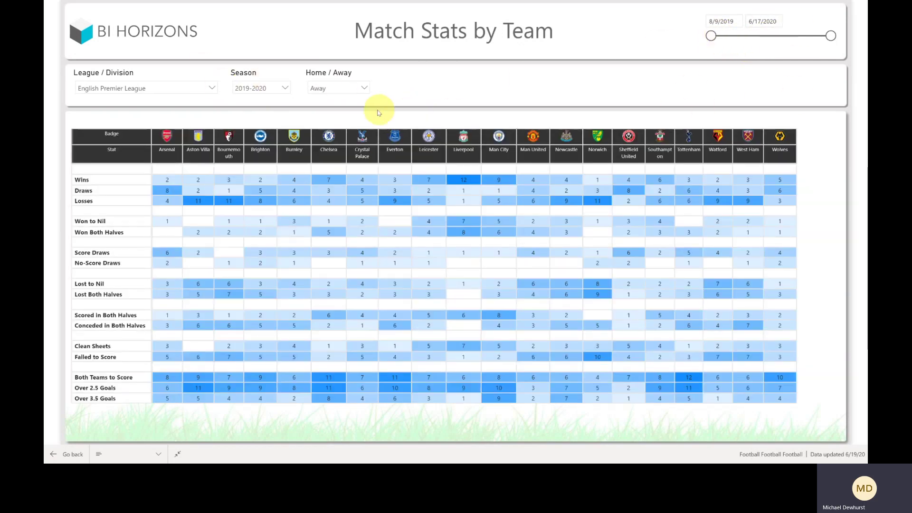
{"action": "left_click", "coordinate": [342, 93]}
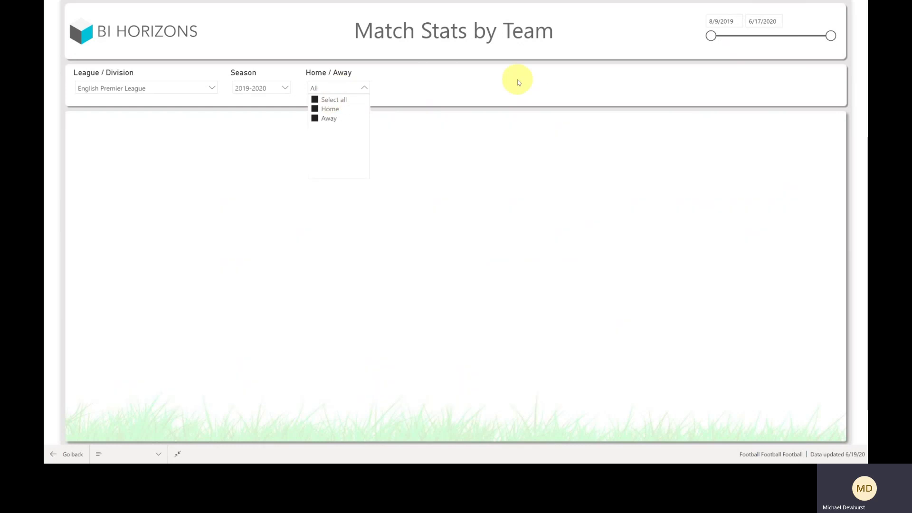
{"action": "left_click", "coordinate": [496, 83]}
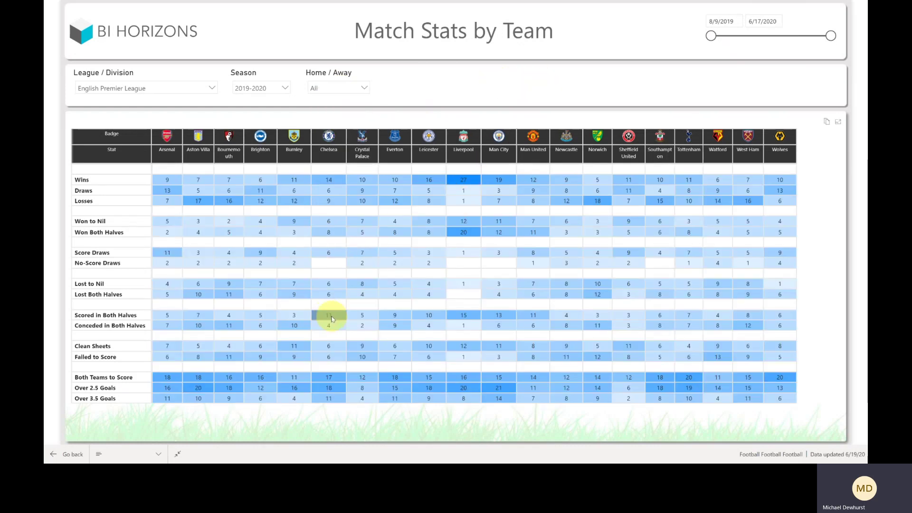
{"action": "right_click", "coordinate": [362, 263]}
{"action": "mouse_move", "coordinate": [399, 302]}
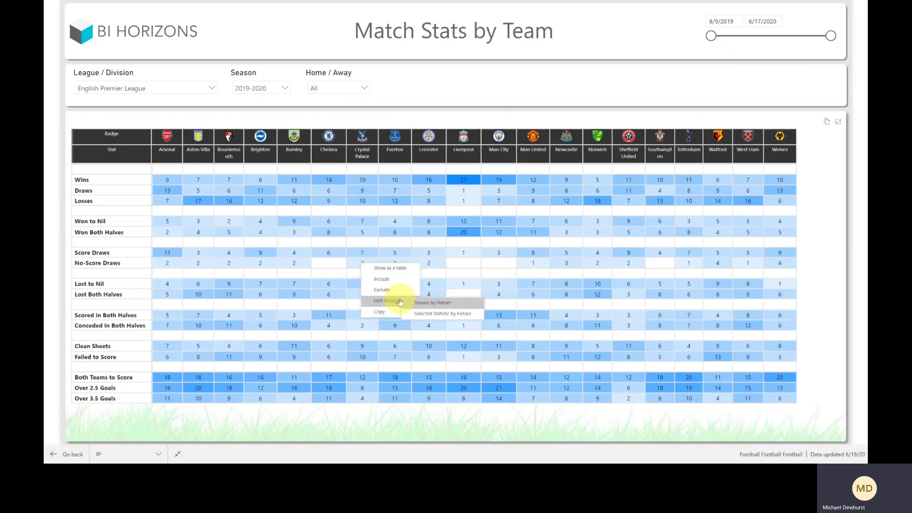
{"action": "left_click", "coordinate": [432, 304]}
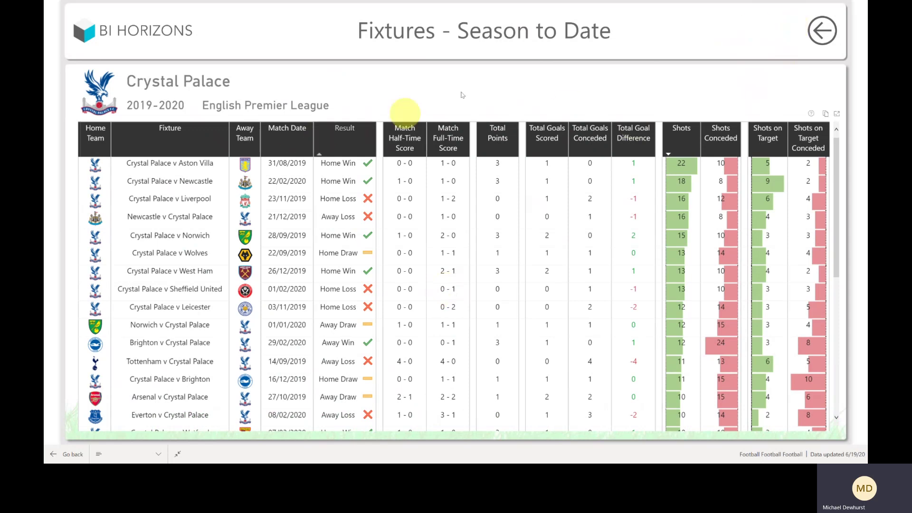
{"action": "left_click", "coordinate": [821, 30]}
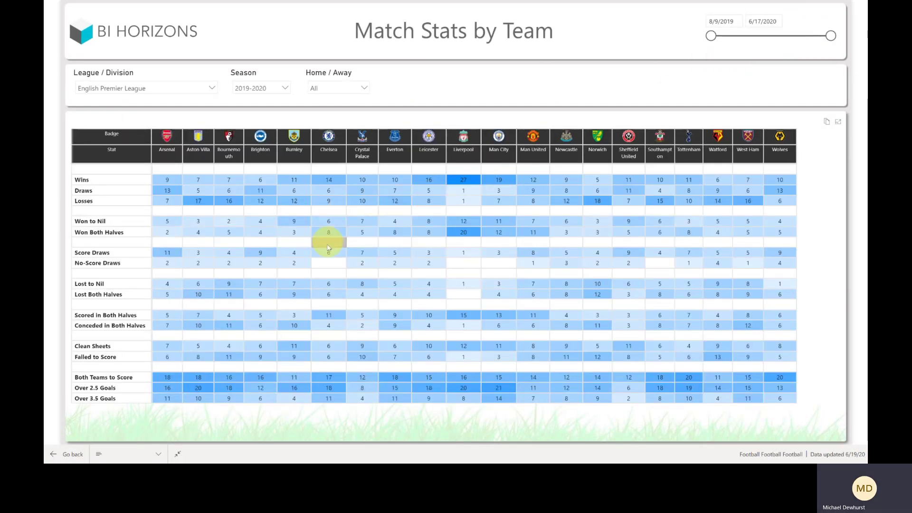
- Drill through Brighton's Score Draws to the Selected Statistic by Fixture page
{"action": "right_click", "coordinate": [297, 263]}
{"action": "mouse_move", "coordinate": [337, 300]}
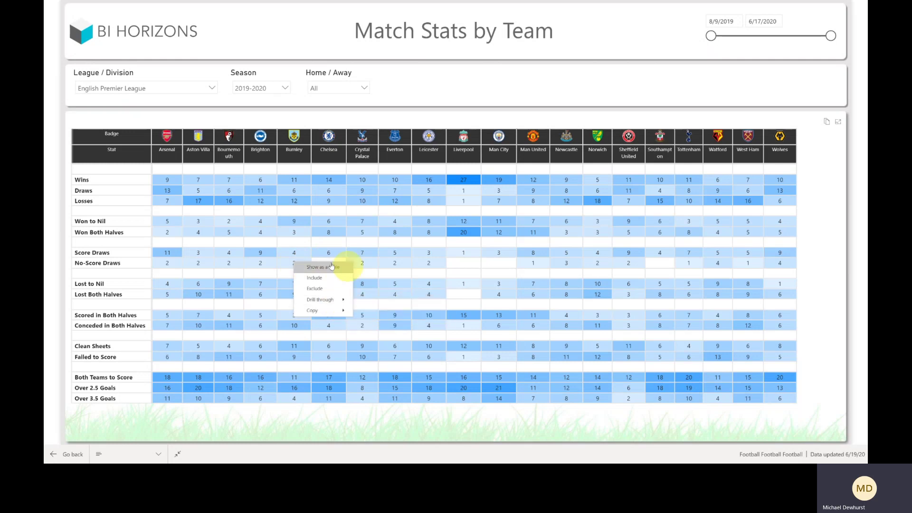
{"action": "right_click", "coordinate": [264, 253]}
{"action": "mouse_move", "coordinate": [291, 289]}
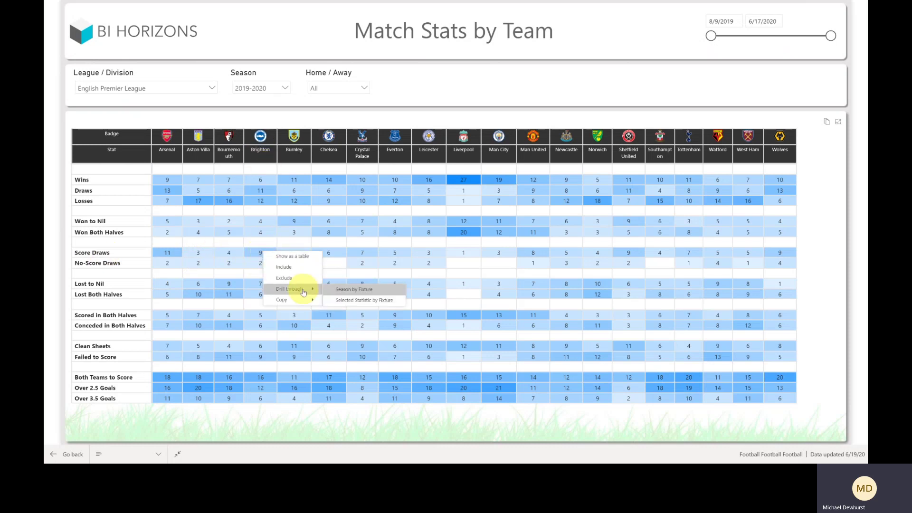
{"action": "left_click", "coordinate": [369, 300]}
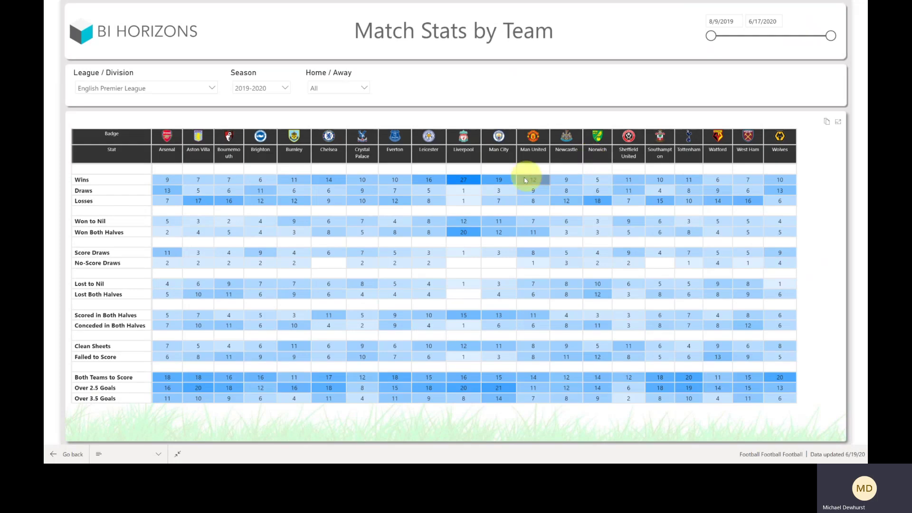
- Drill through Southampton's Losses cell to its match-by-match breakdown
{"action": "right_click", "coordinate": [659, 203]}
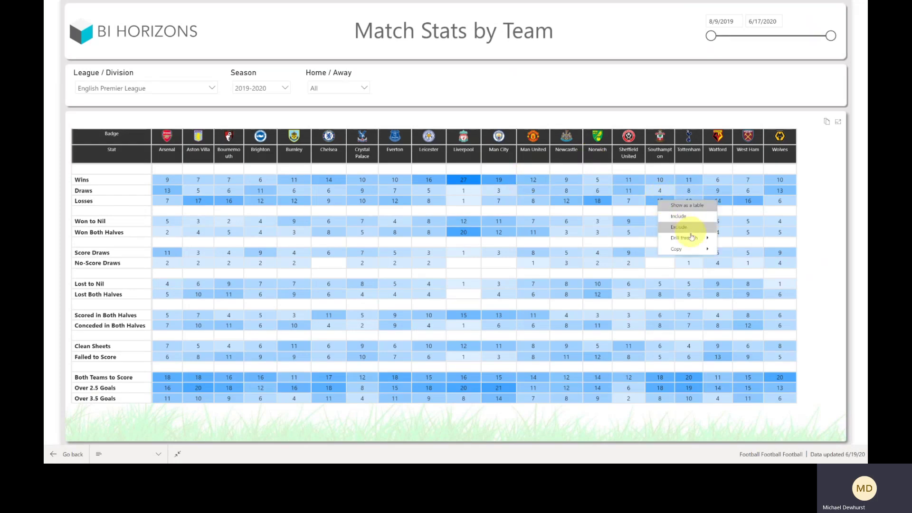
{"action": "mouse_move", "coordinate": [689, 238]}
{"action": "left_click", "coordinate": [777, 251]}
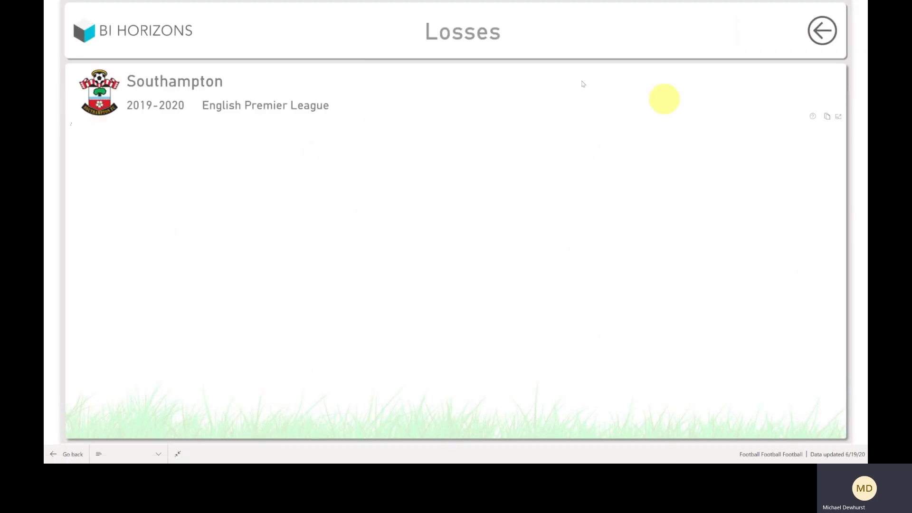